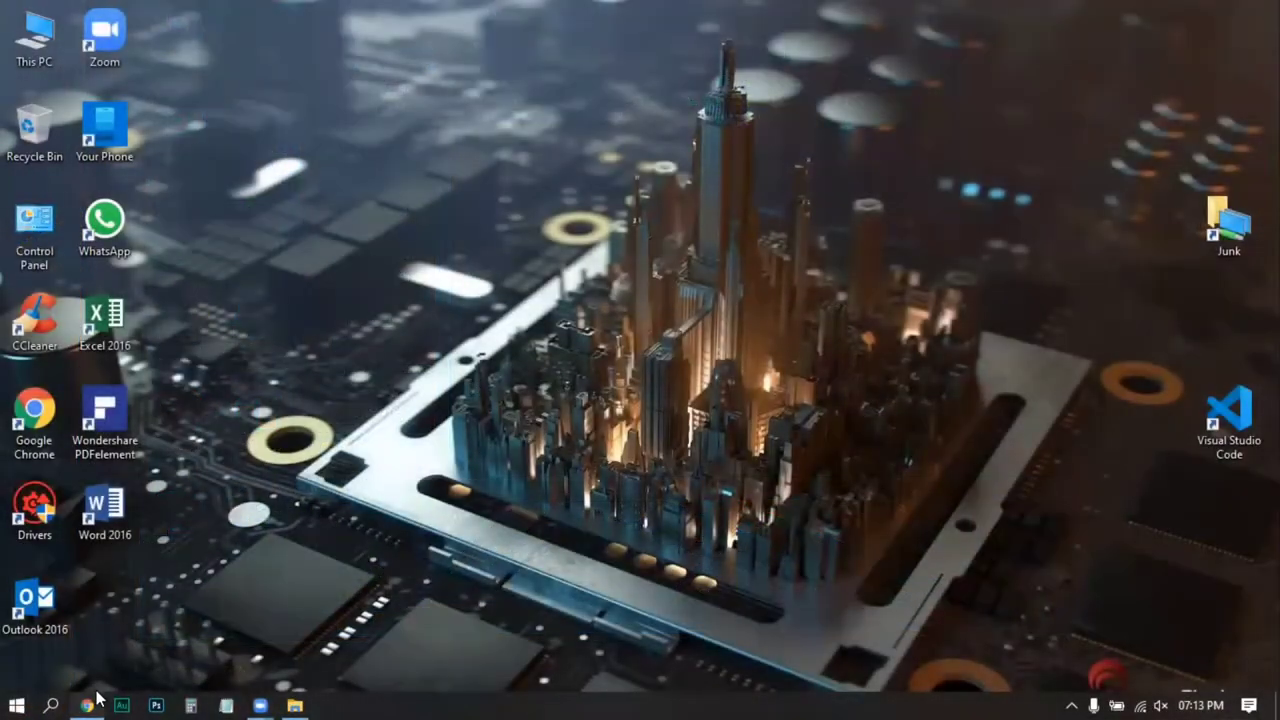
Step: Bring Chrome forward, search 'ventoy' in a new tab and open Ventoy's Downloads page
click(90, 703)
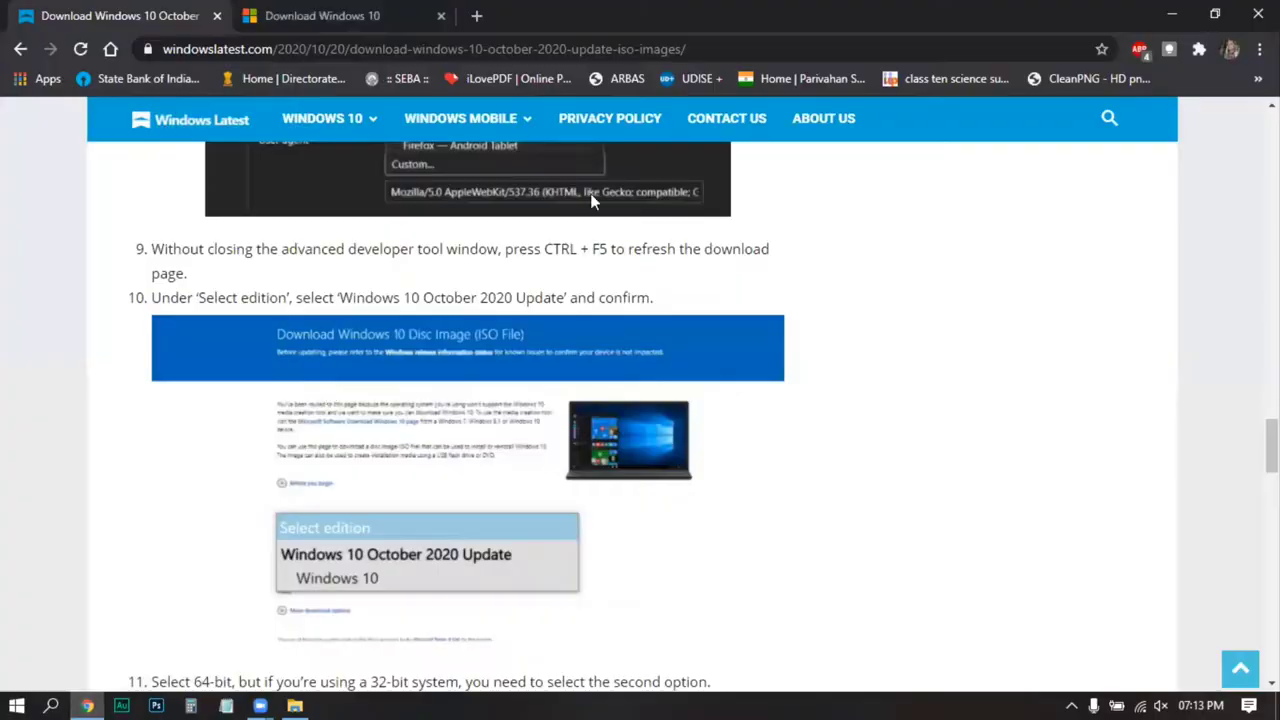
click(477, 16)
text(ventoy.)
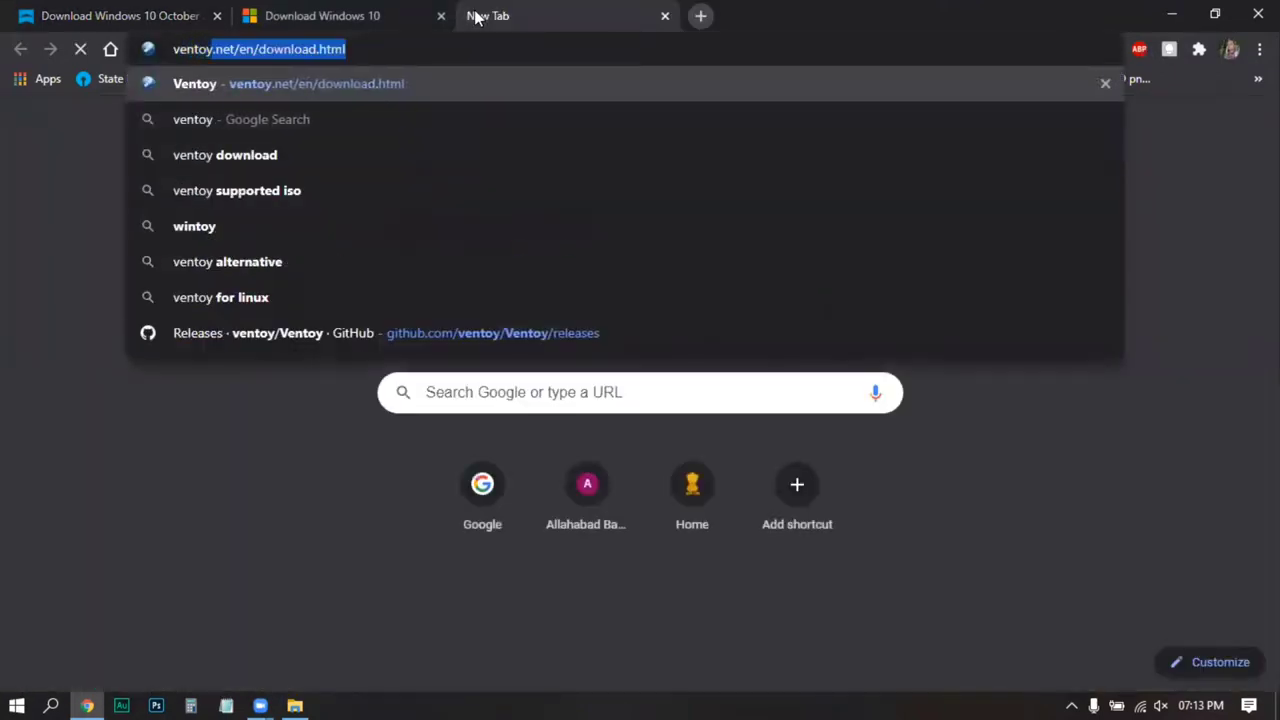
key(Return)
click(399, 246)
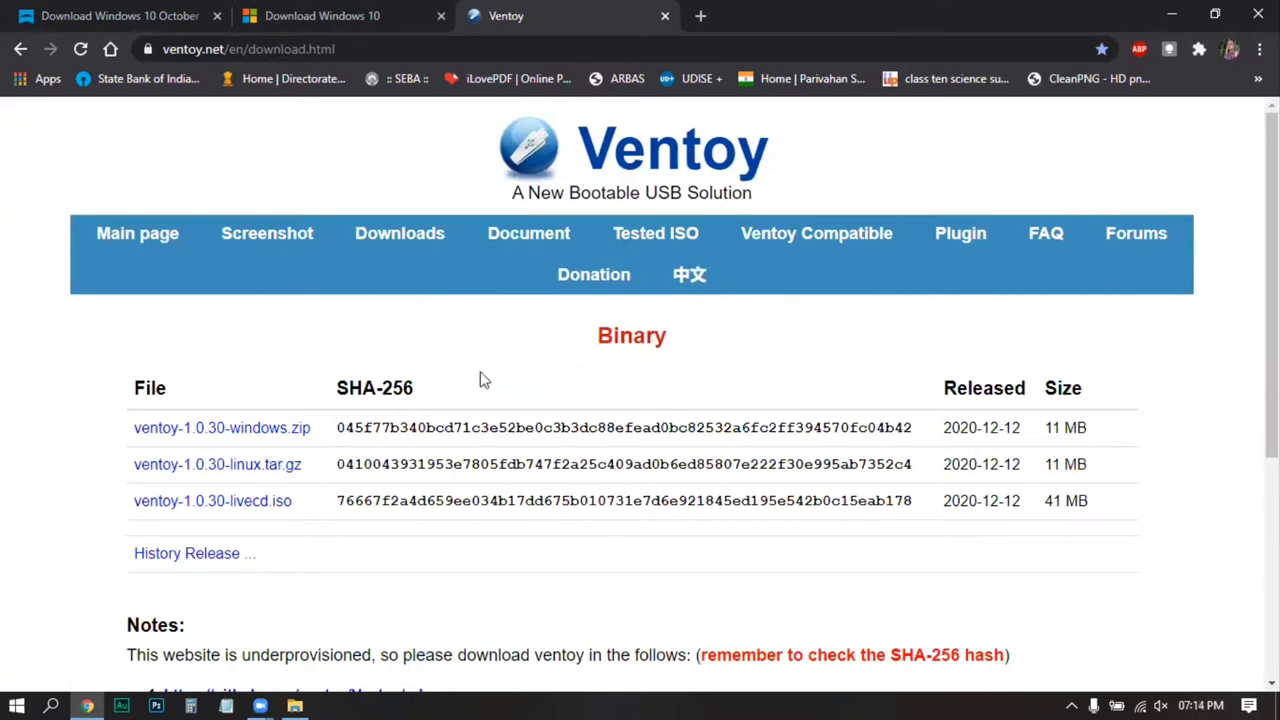
Step: Open the Ventoy 1.0.30 GitHub release, scroll to its Assets, then bring up the USB tools folder
click(288, 430)
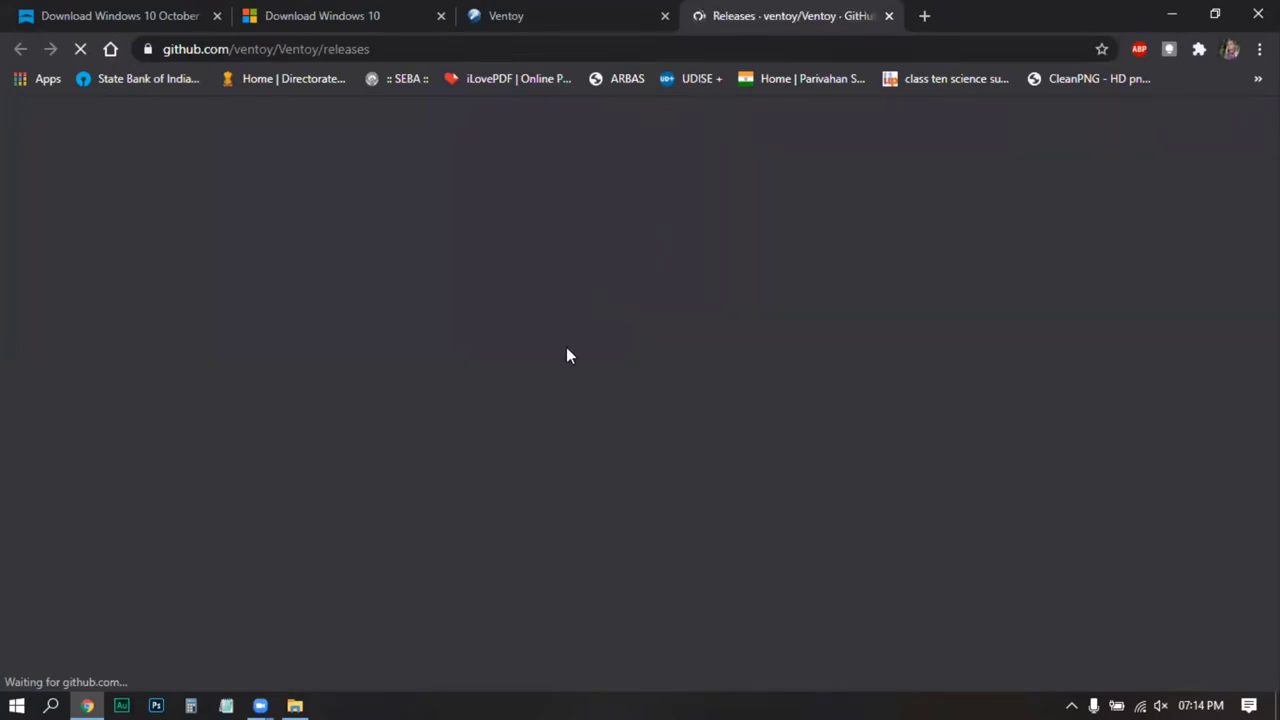
scroll(617, 474, down, 2)
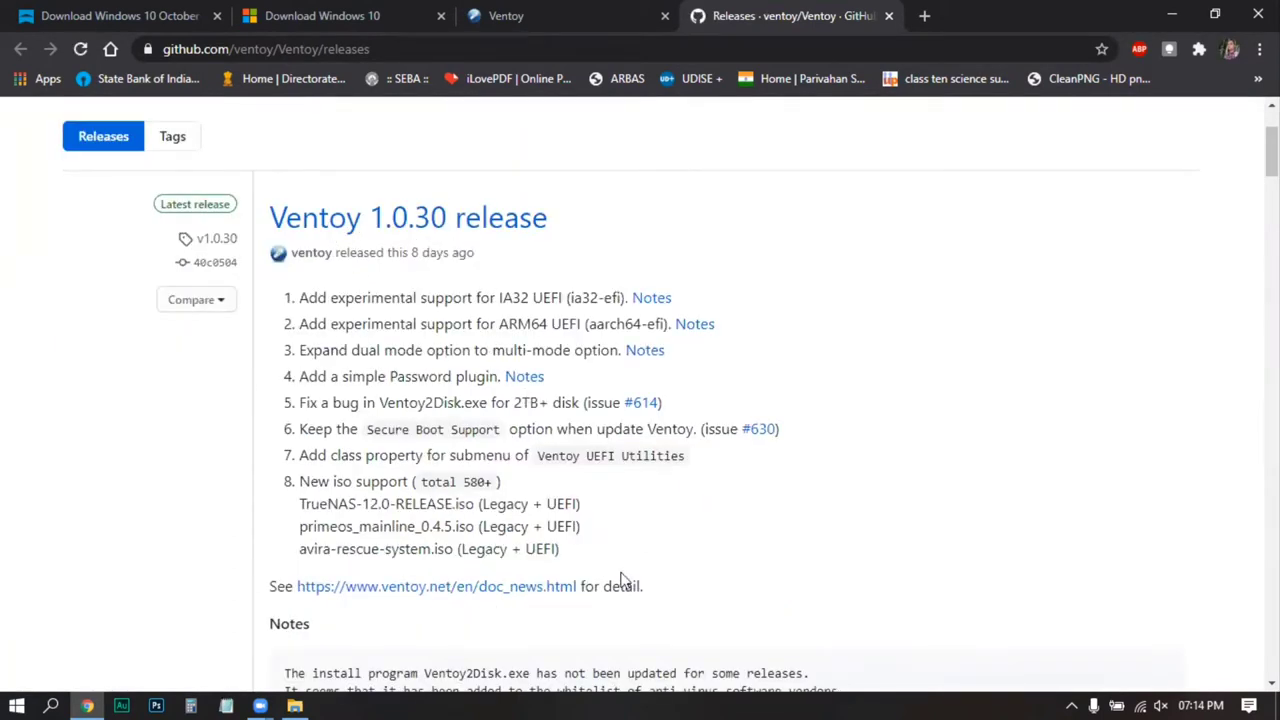
scroll(620, 580, down, 2)
scroll(620, 580, down, 3)
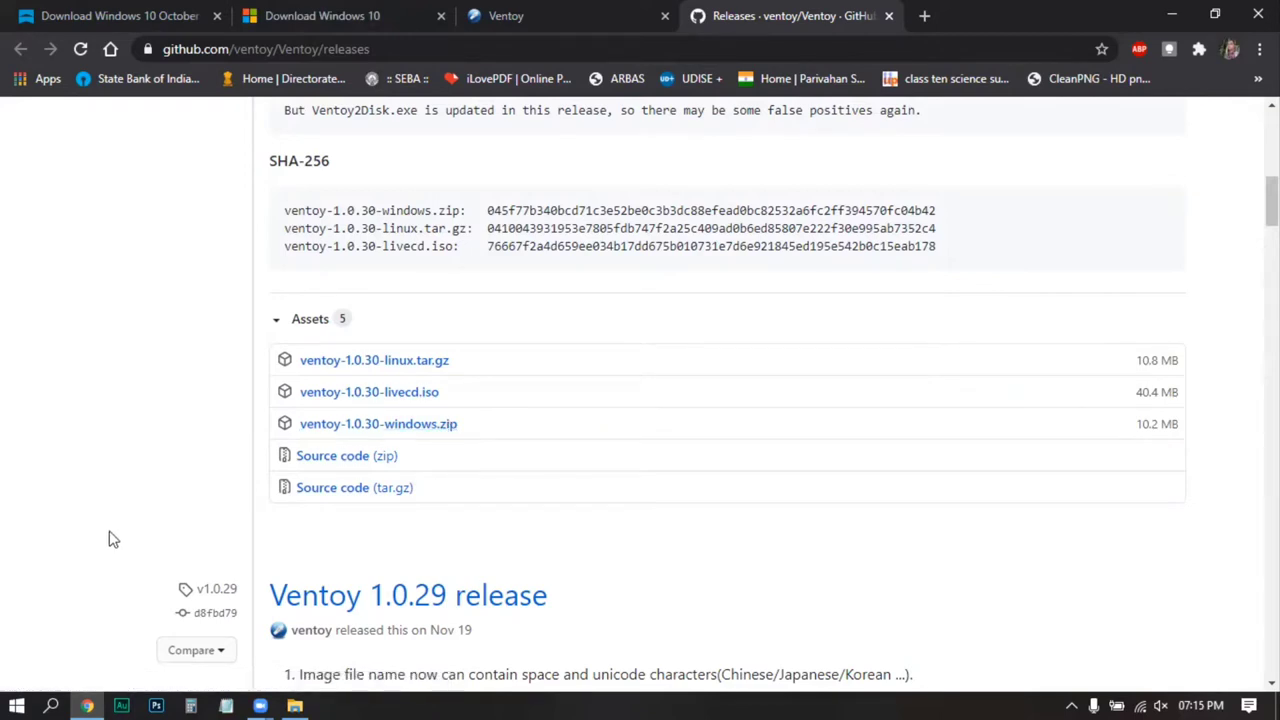
click(294, 705)
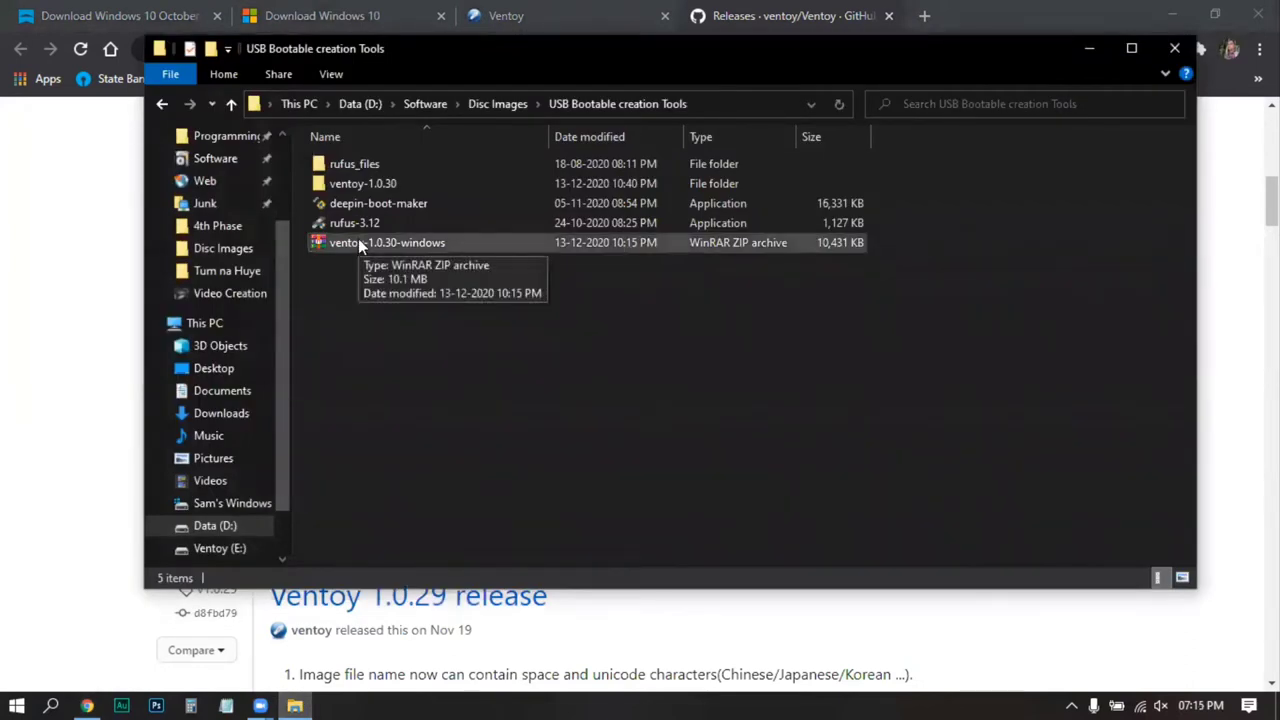
Step: Extract ventoy-1.0.30-windows here, replacing existing files, and open the ventoy-1.0.30 folder
right_click(358, 242)
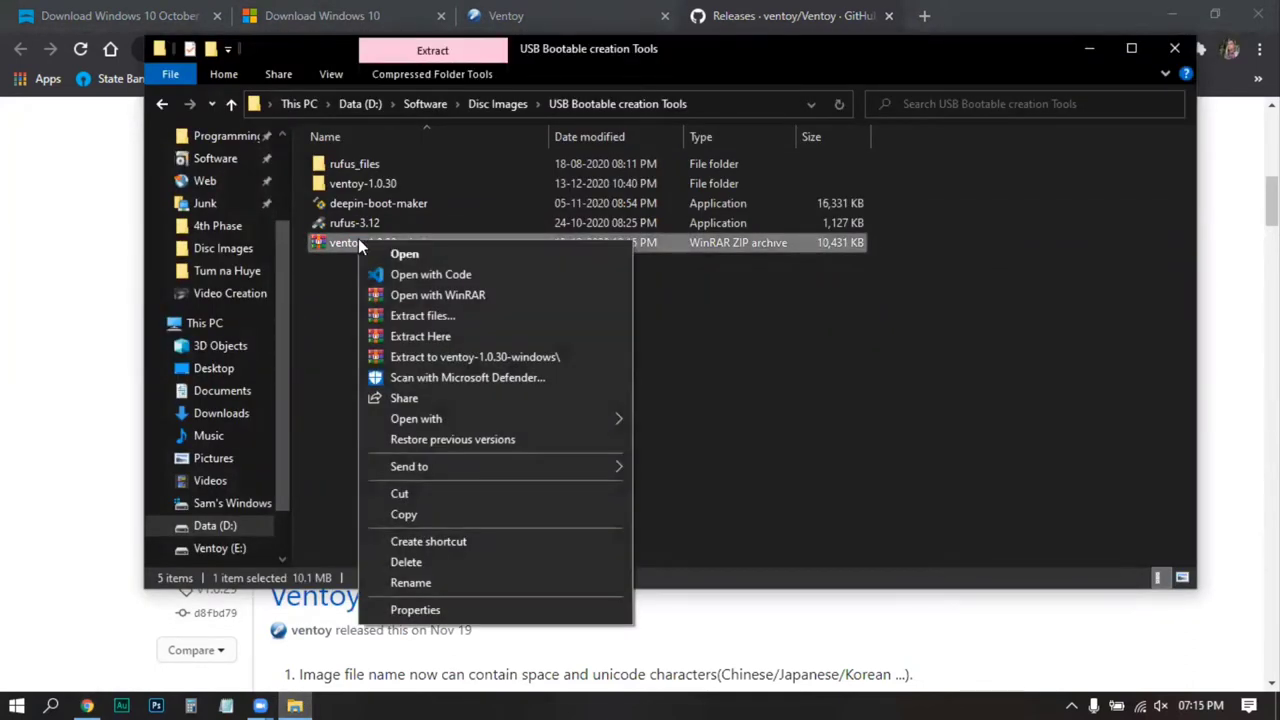
click(409, 340)
key(Return)
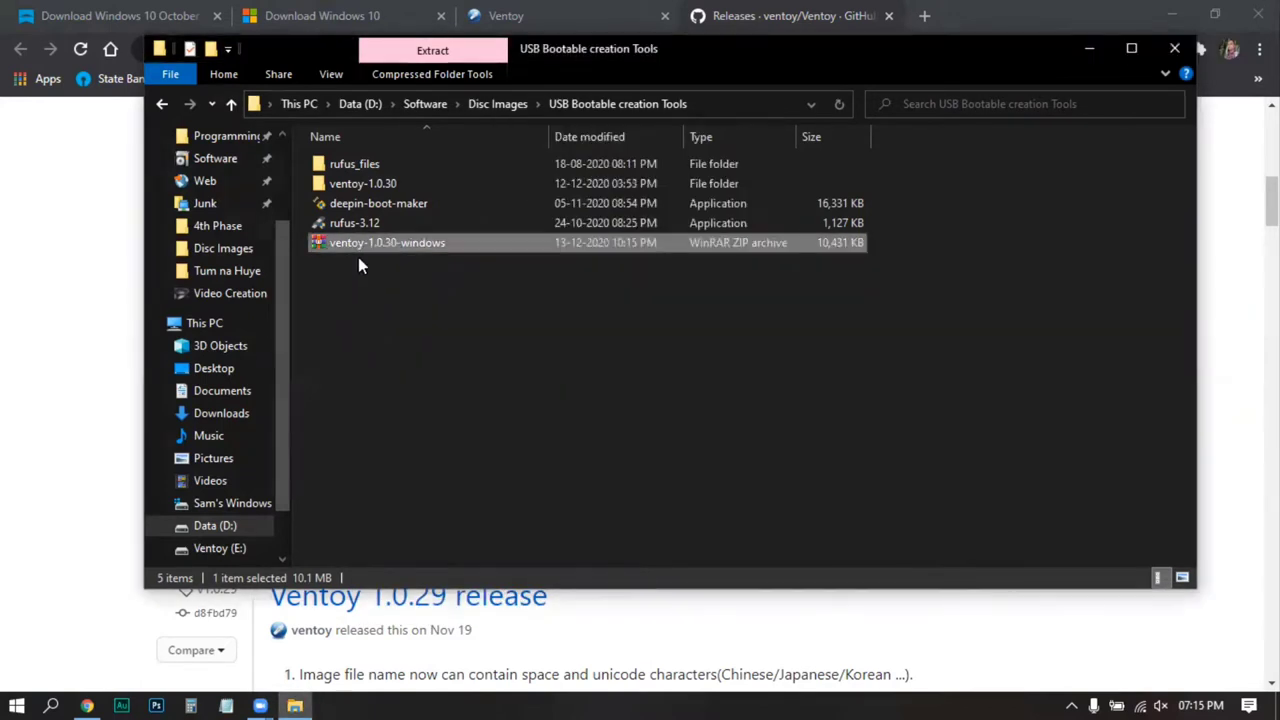
double_click(354, 185)
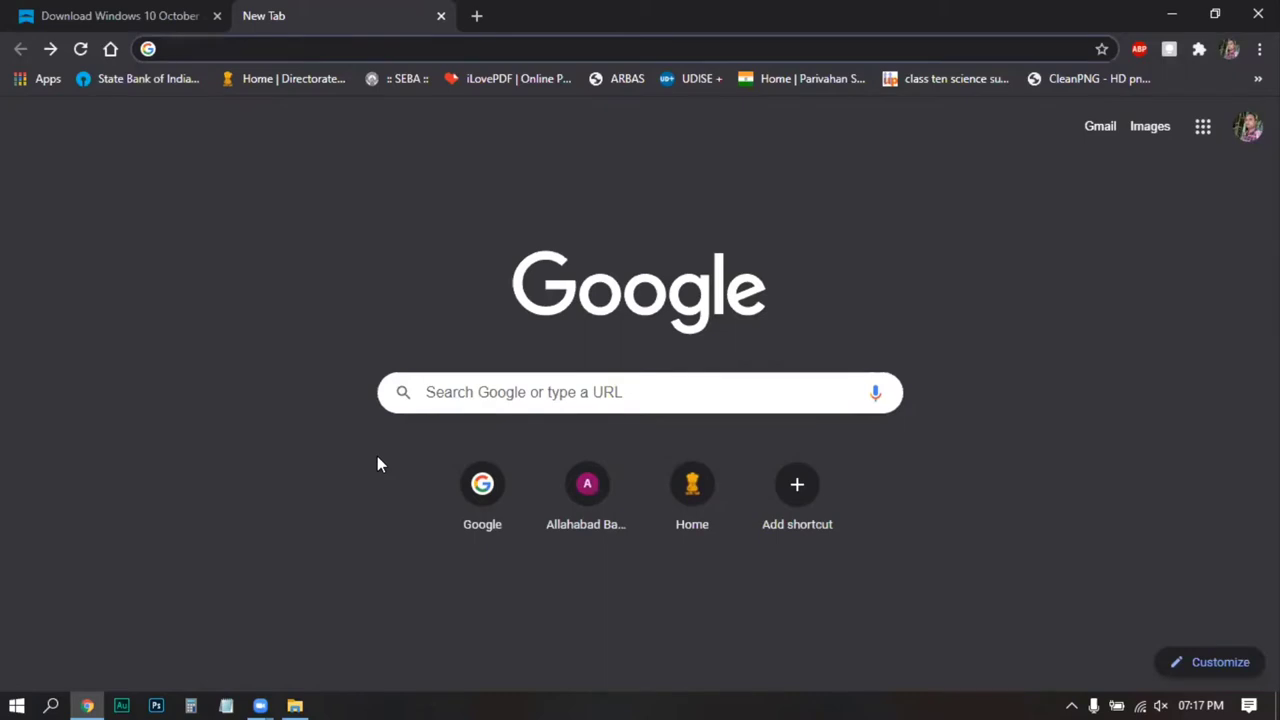
Step: Search Google for 'windows 10 iso download', then for 'ubuntu' in a new tab
text(Windows 10 iso)
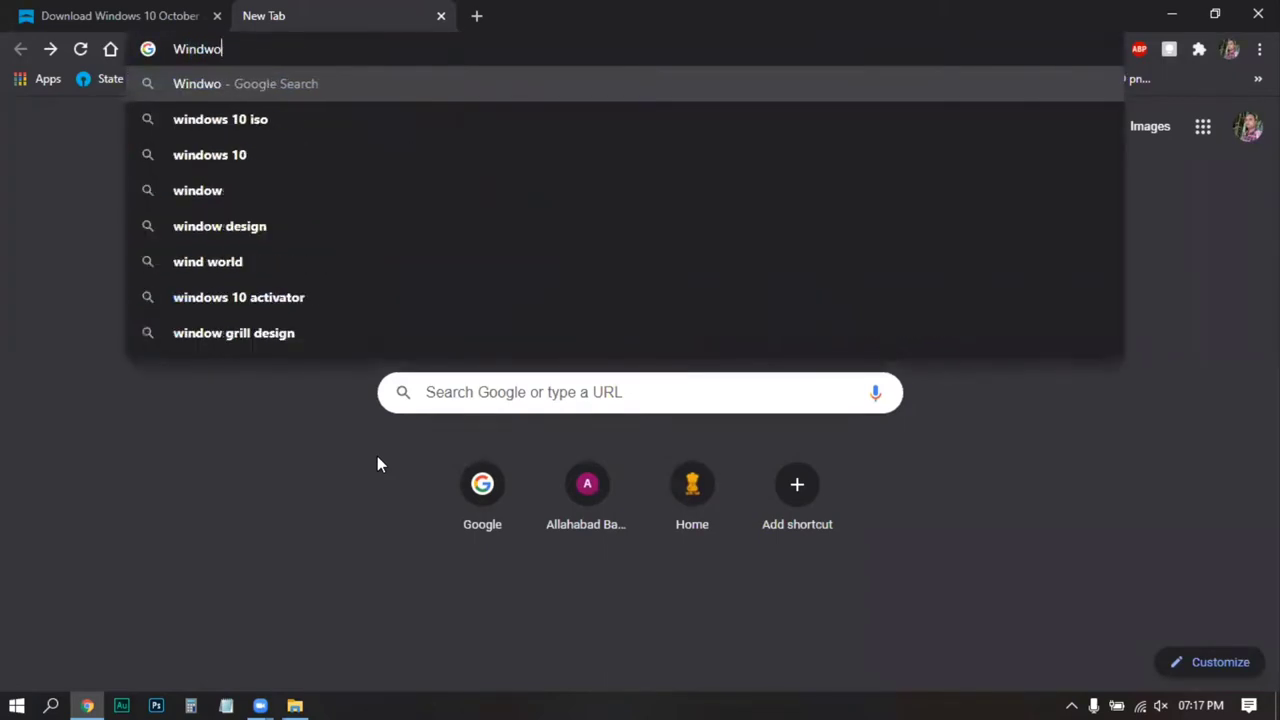
key(Down)
key(Return)
click(476, 16)
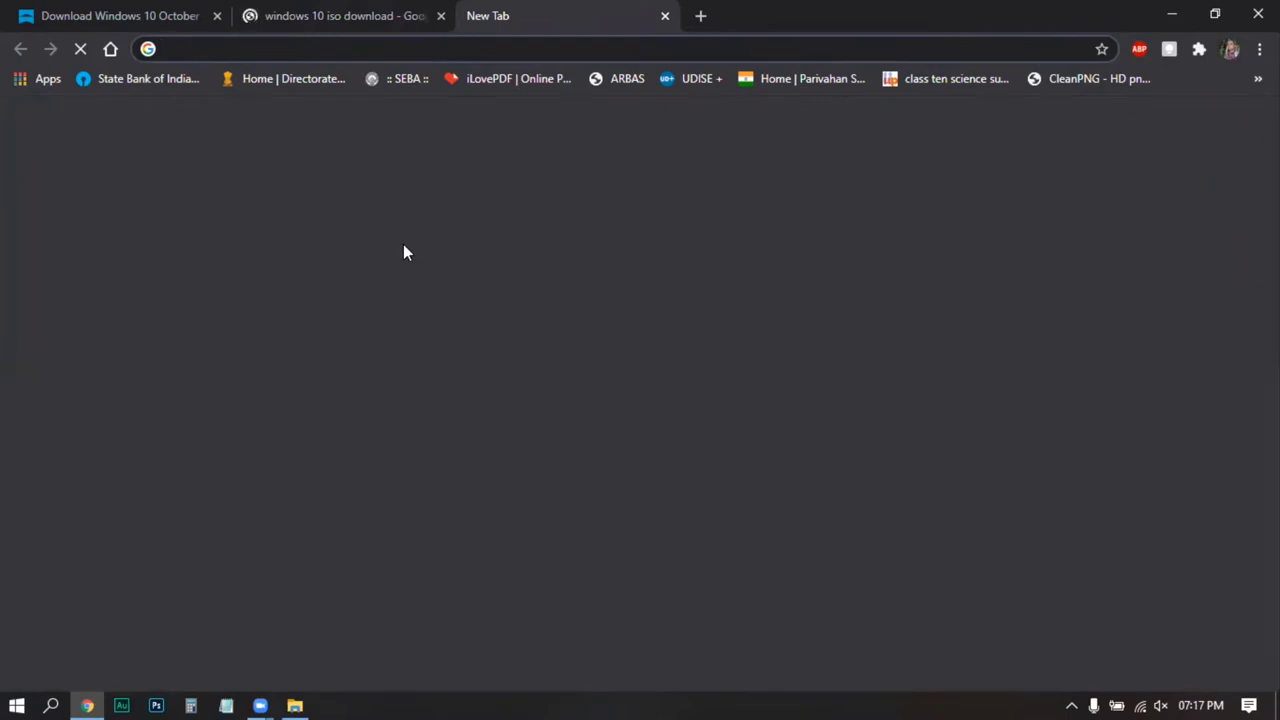
text(ubuntu)
key(Return)
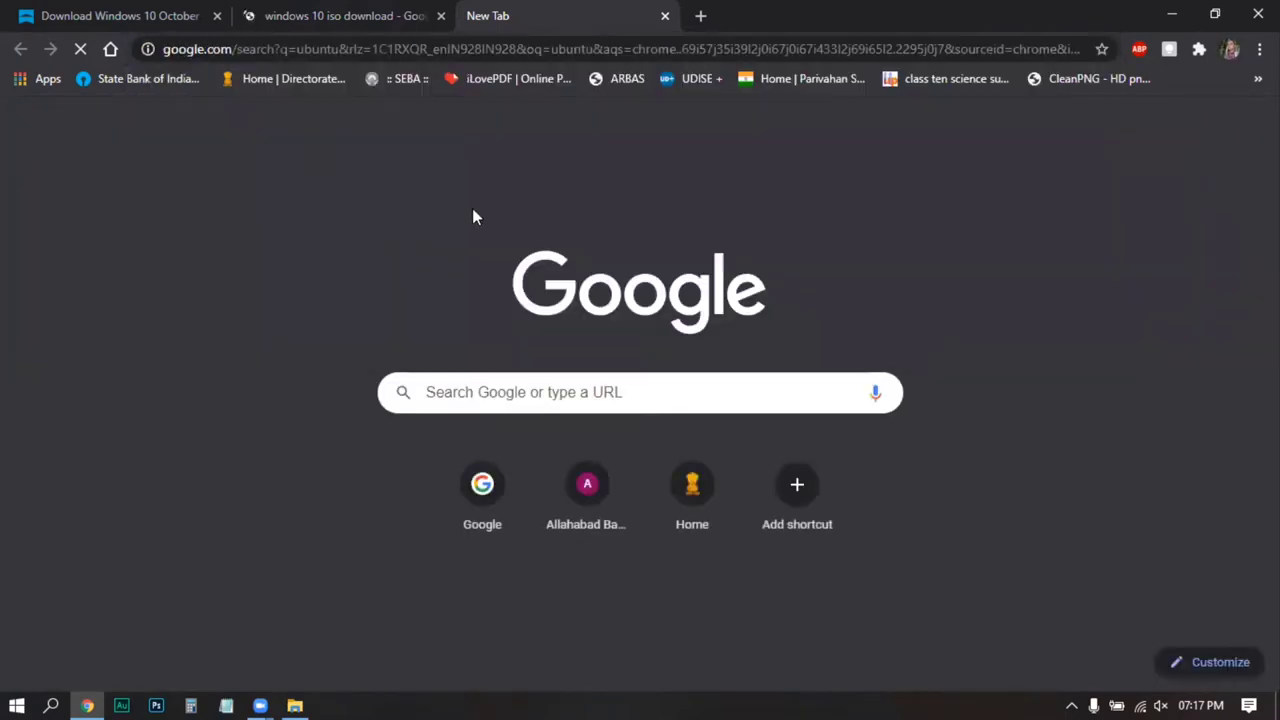
Step: Open manjaro.org/download and a 'kde neon' search in new tabs, then return to the Windows results
key(ctrl+t)
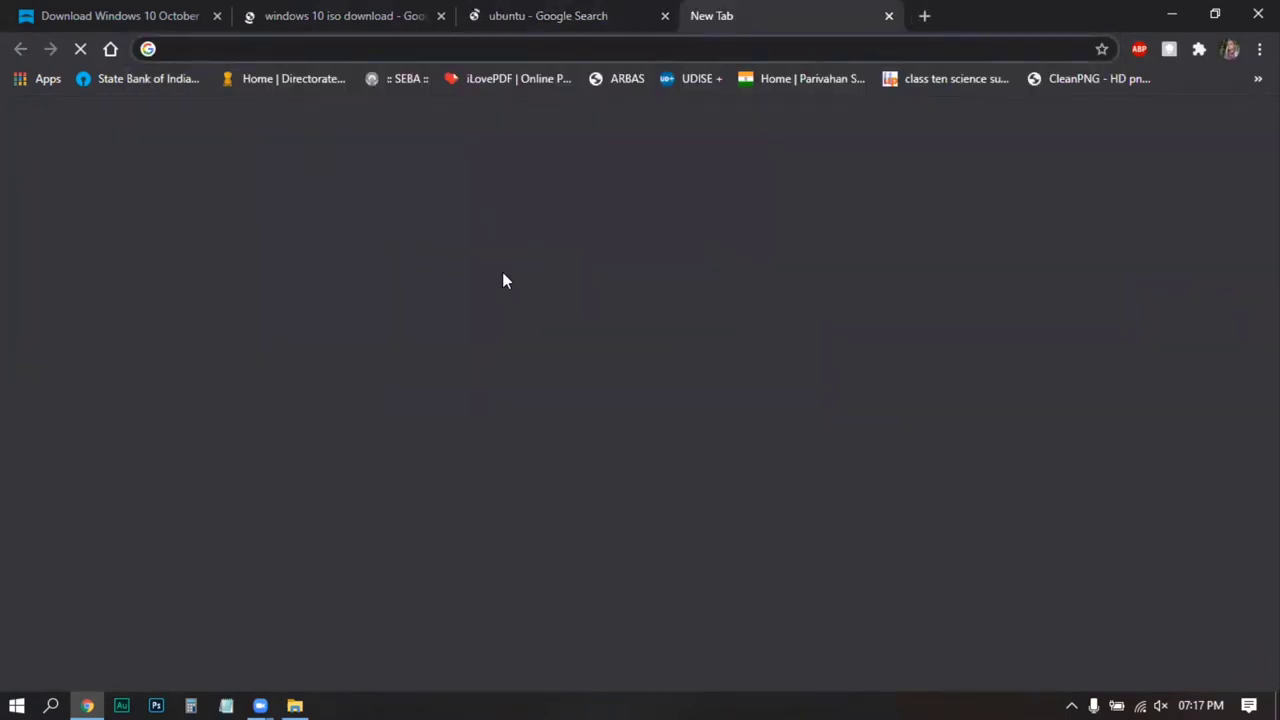
text(manjaro.org/download/)
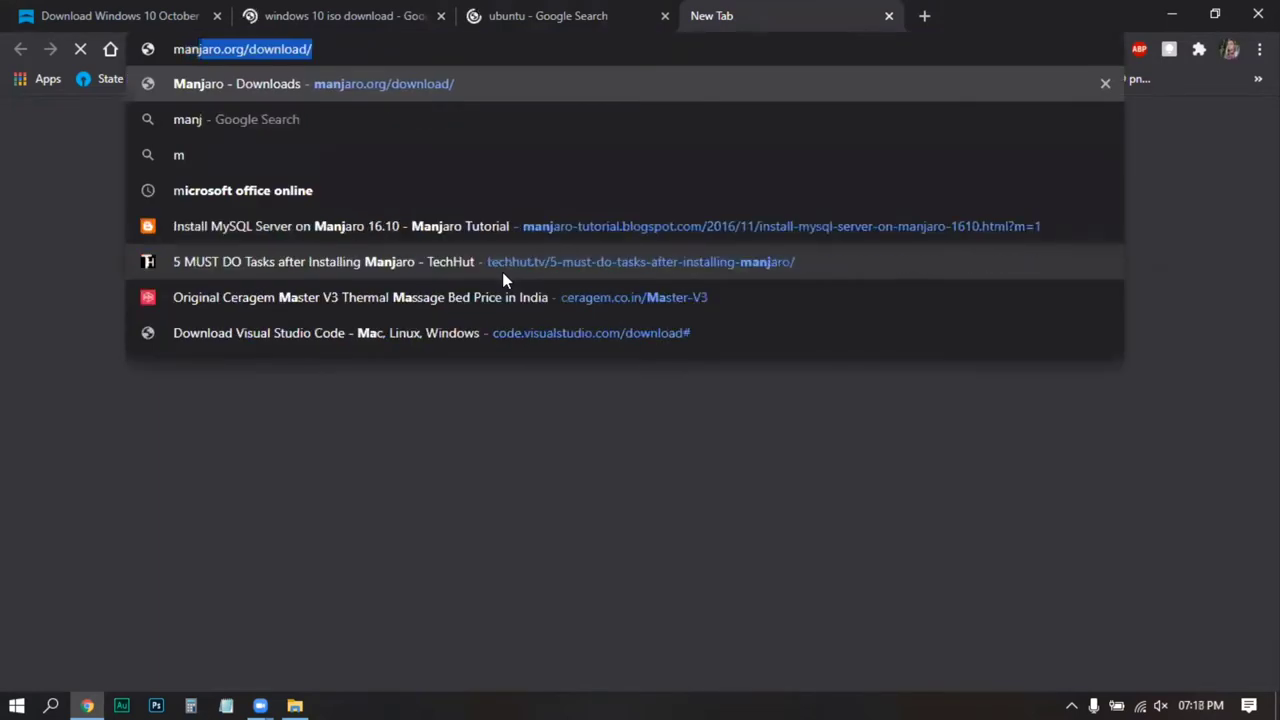
key(Return)
key(ctrl+t)
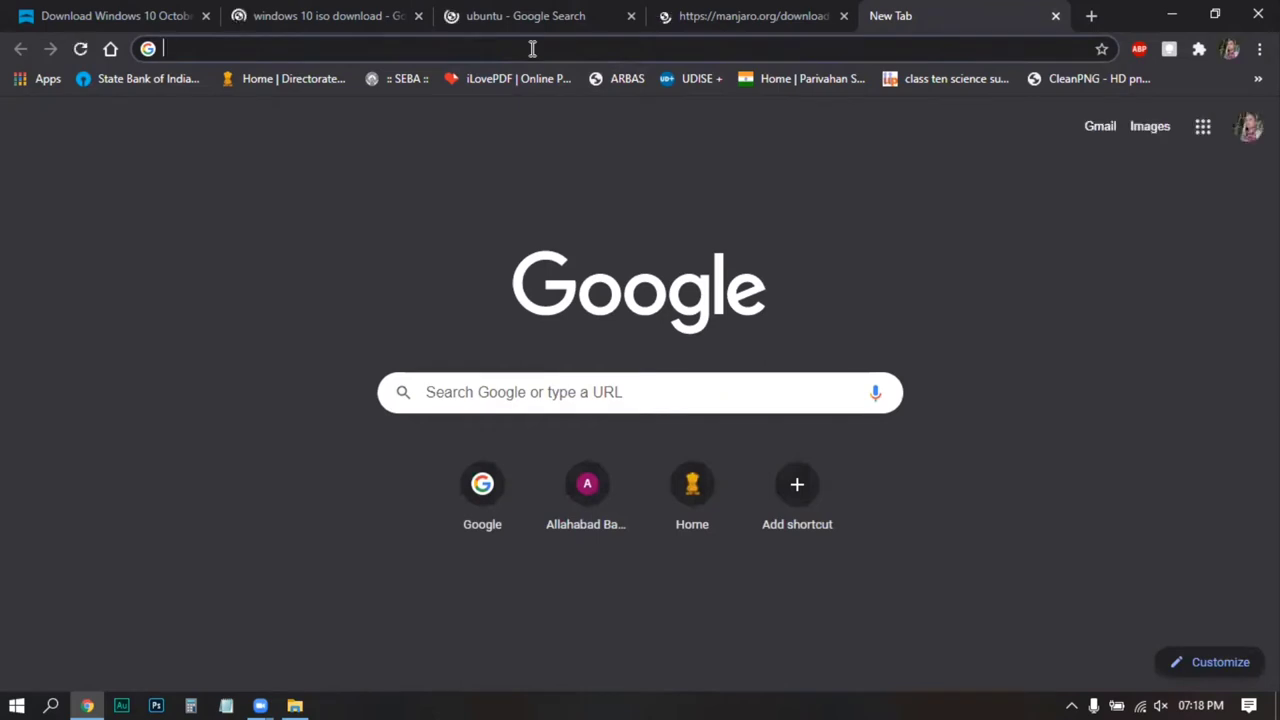
text(kde neon)
key(Return)
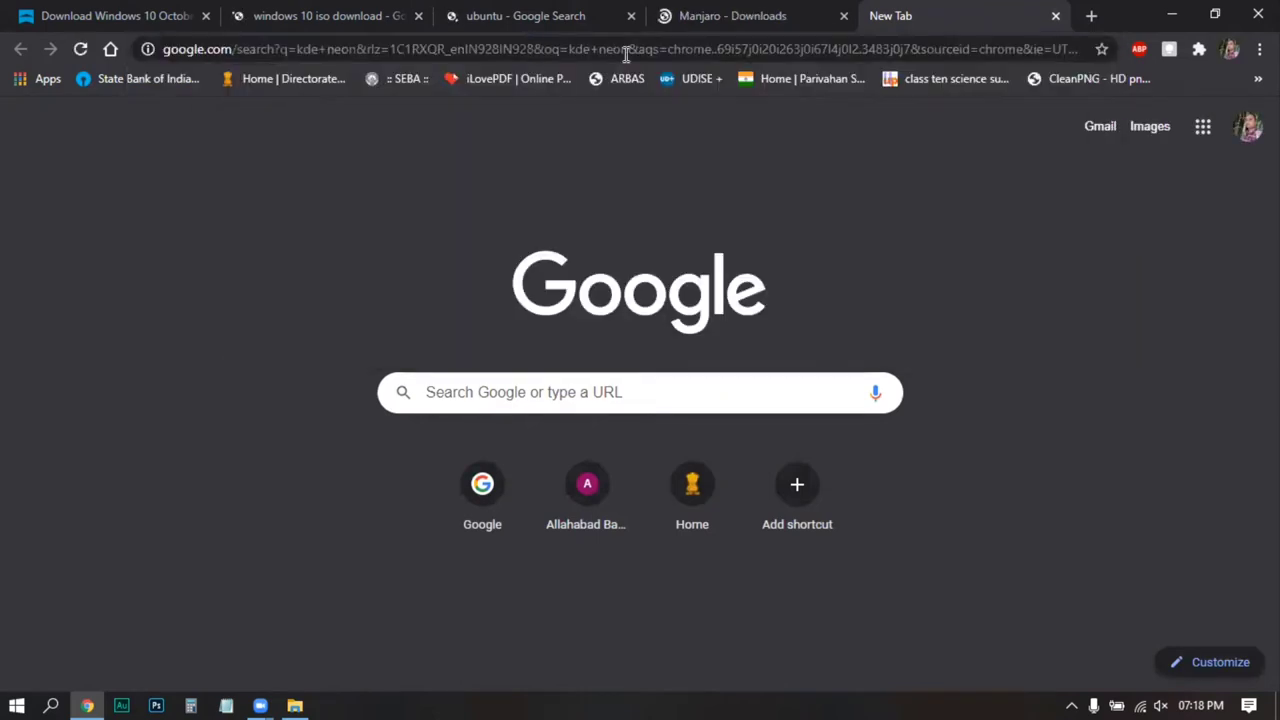
click(330, 15)
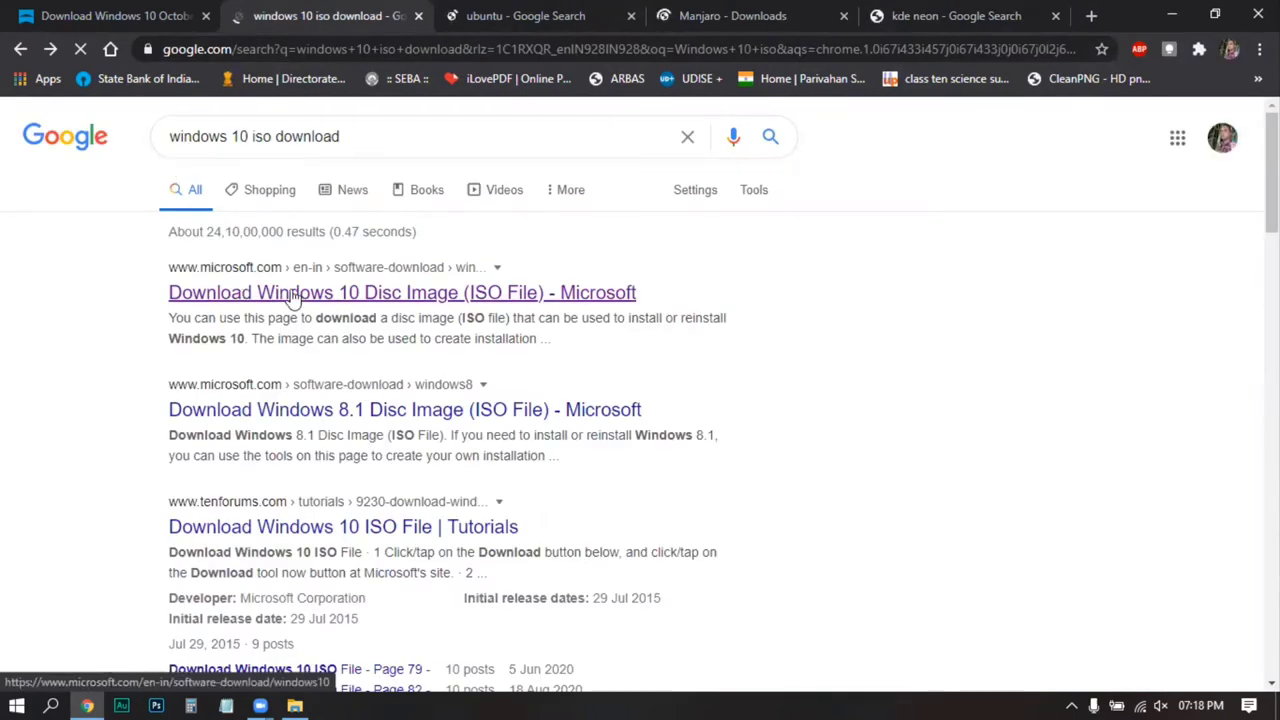
Step: Open the 'Download Windows 10 Disc Image (ISO File)' result and scroll through Microsoft's page
click(338, 293)
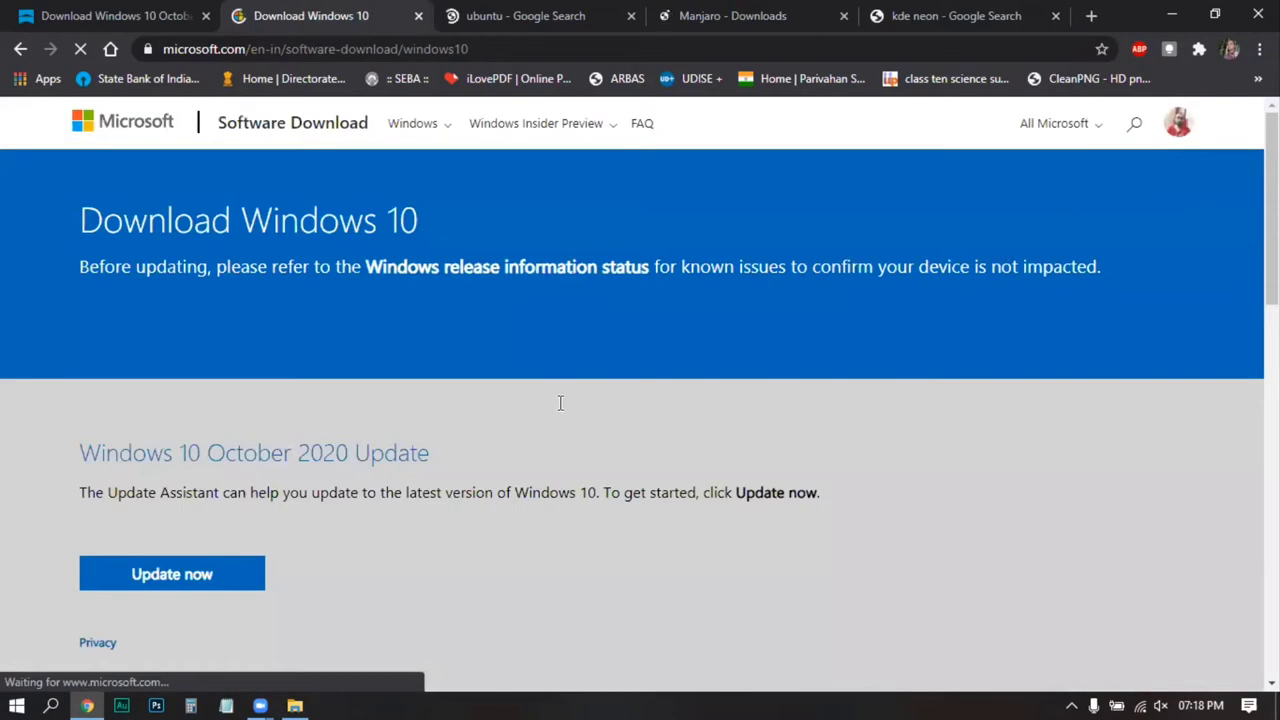
scroll(560, 403, down, 3)
scroll(560, 403, down, 2)
scroll(560, 403, up, 2)
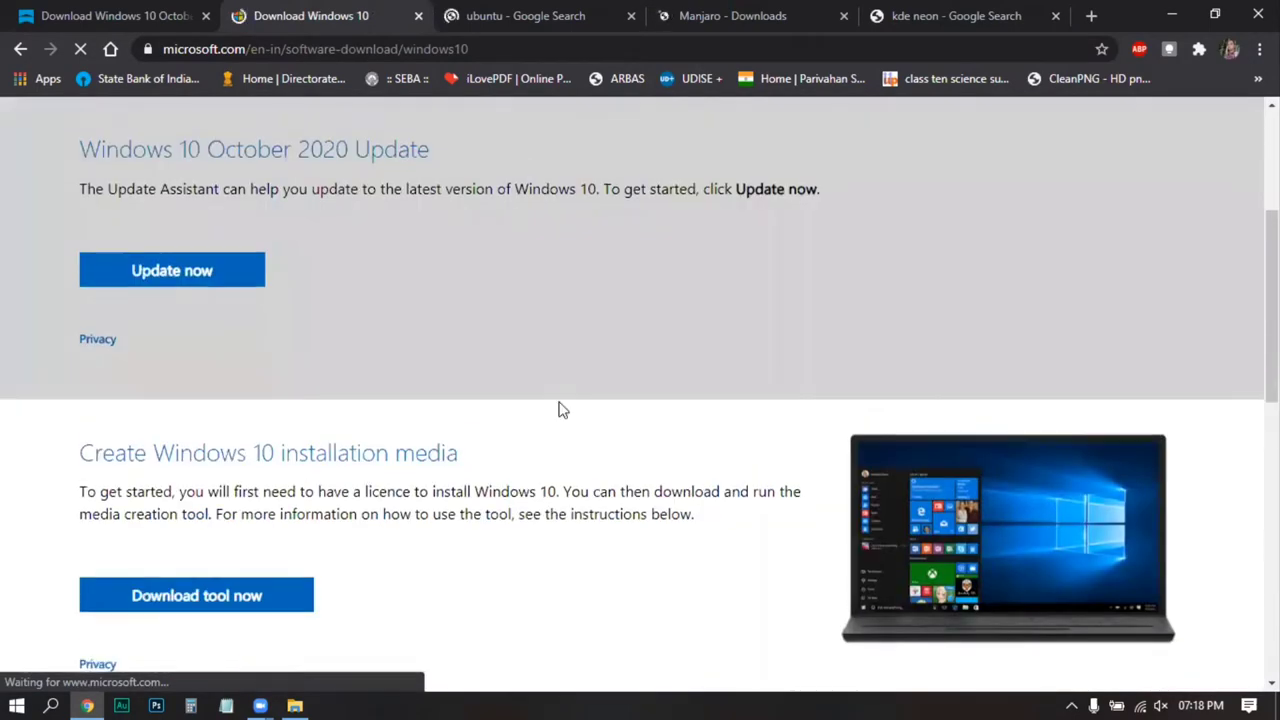
scroll(560, 409, up, 2)
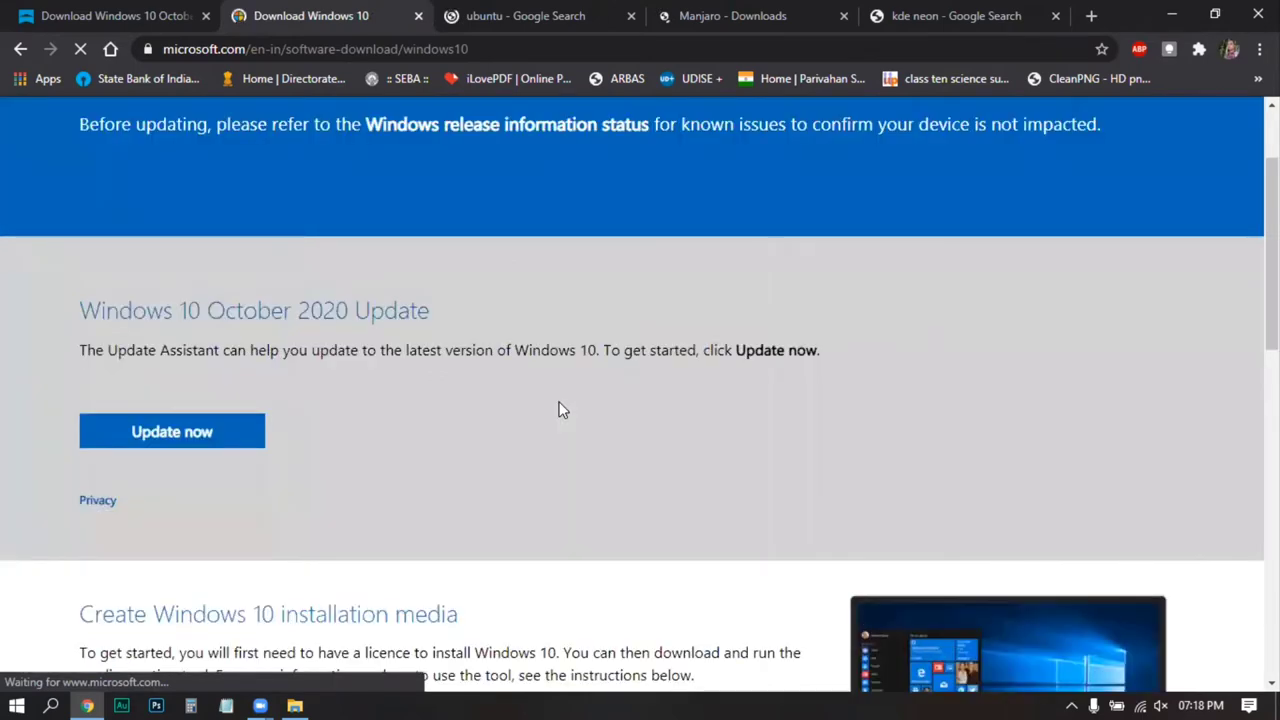
scroll(560, 409, down, 3)
scroll(563, 409, down, 2)
scroll(497, 389, up, 2)
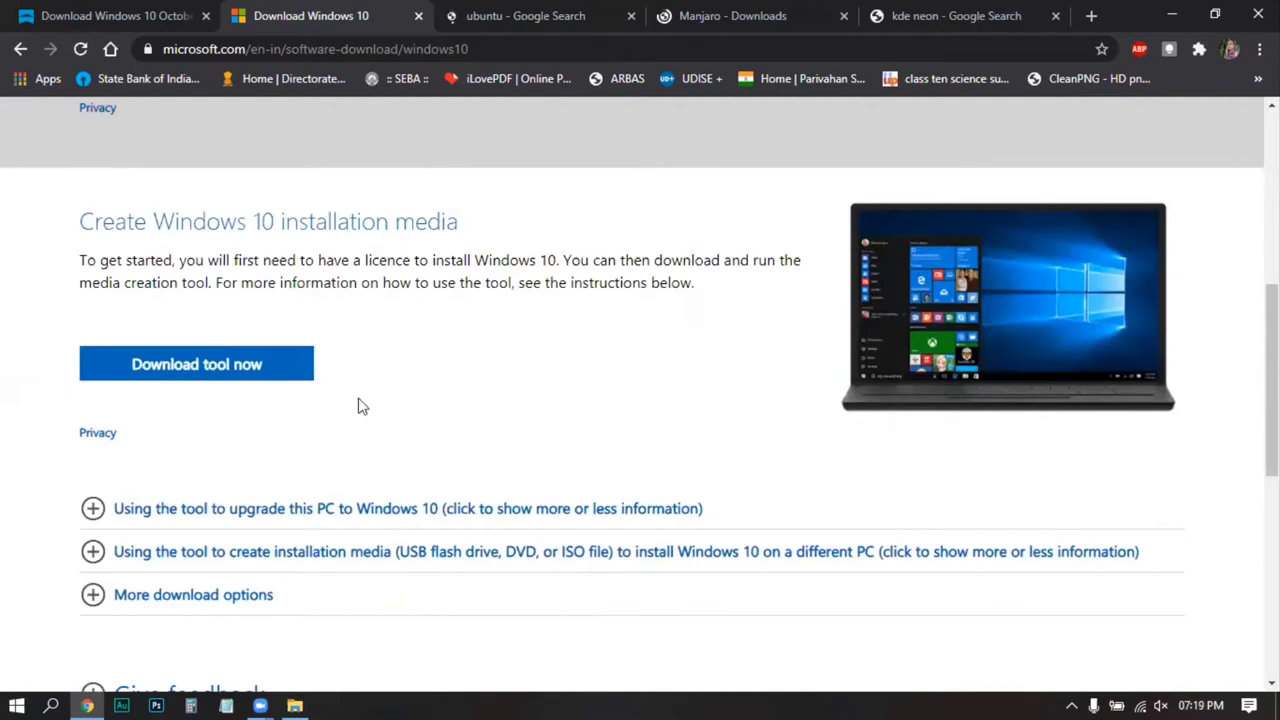
scroll(474, 419, down, 1)
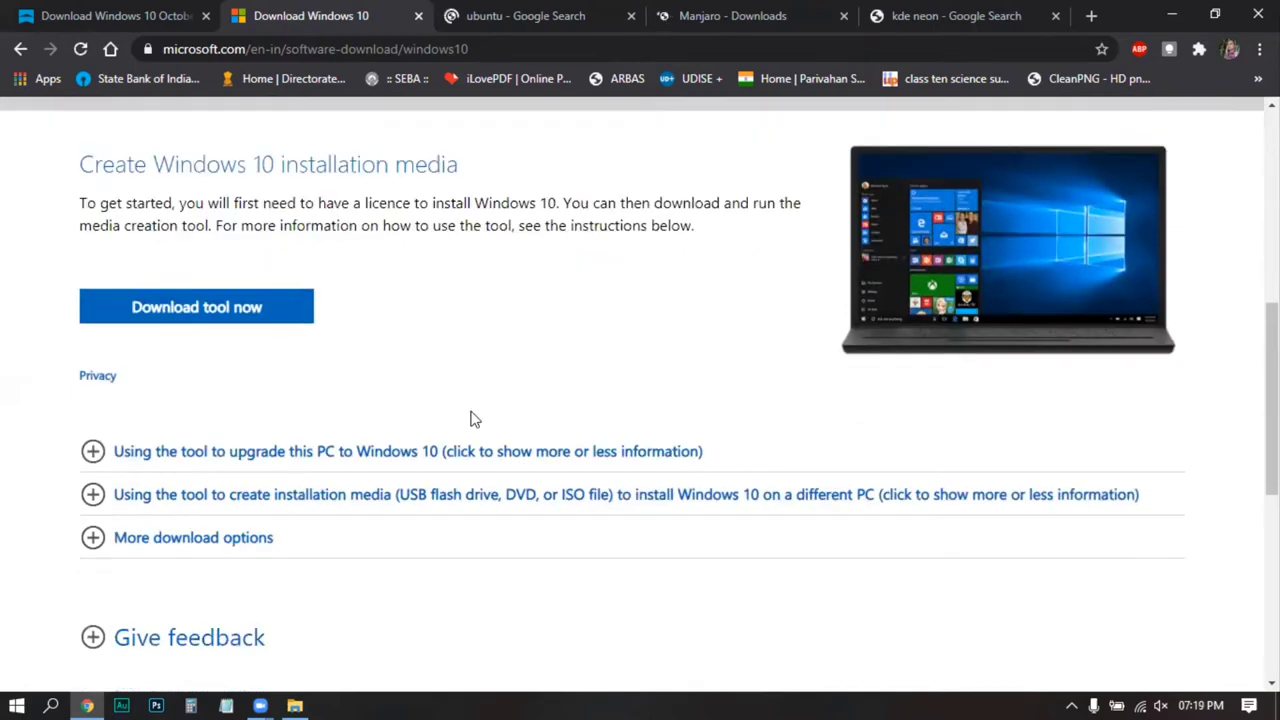
scroll(474, 419, up, 3)
scroll(474, 419, up, 3)
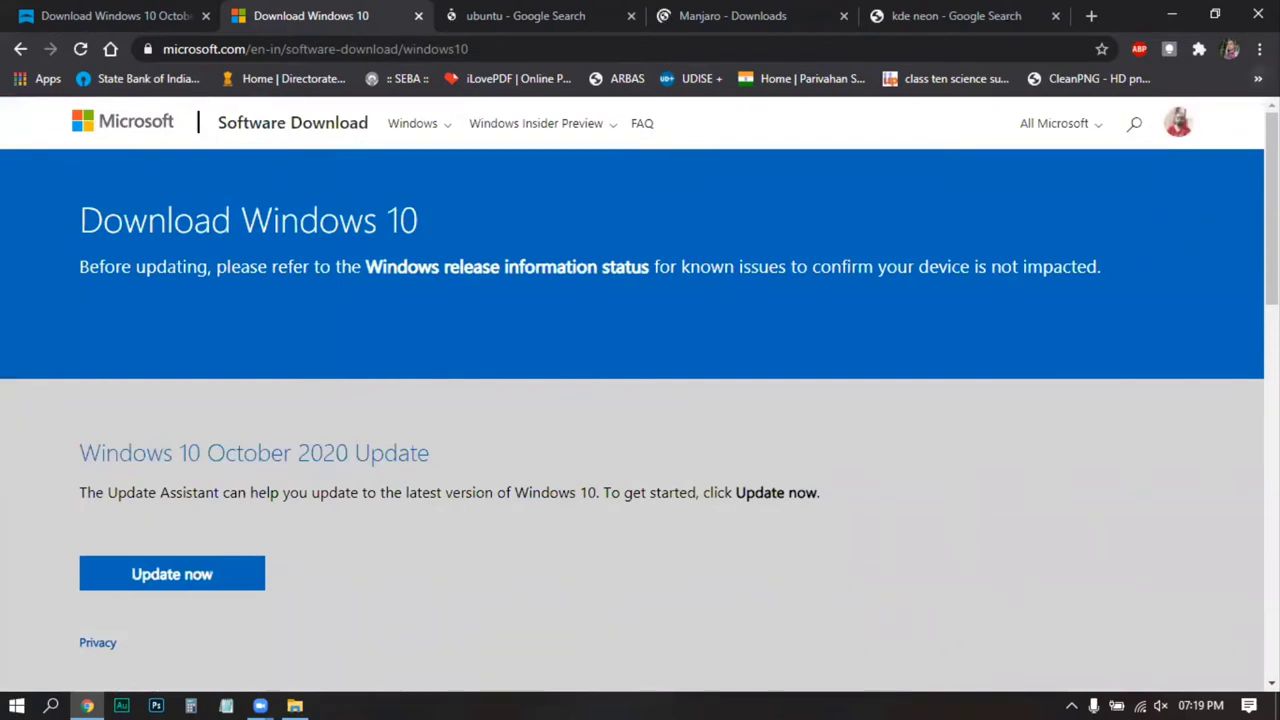
Step: Open Chrome's Developer Tools beside the Download Windows 10 page
click(1259, 49)
mouse_move(1188, 322)
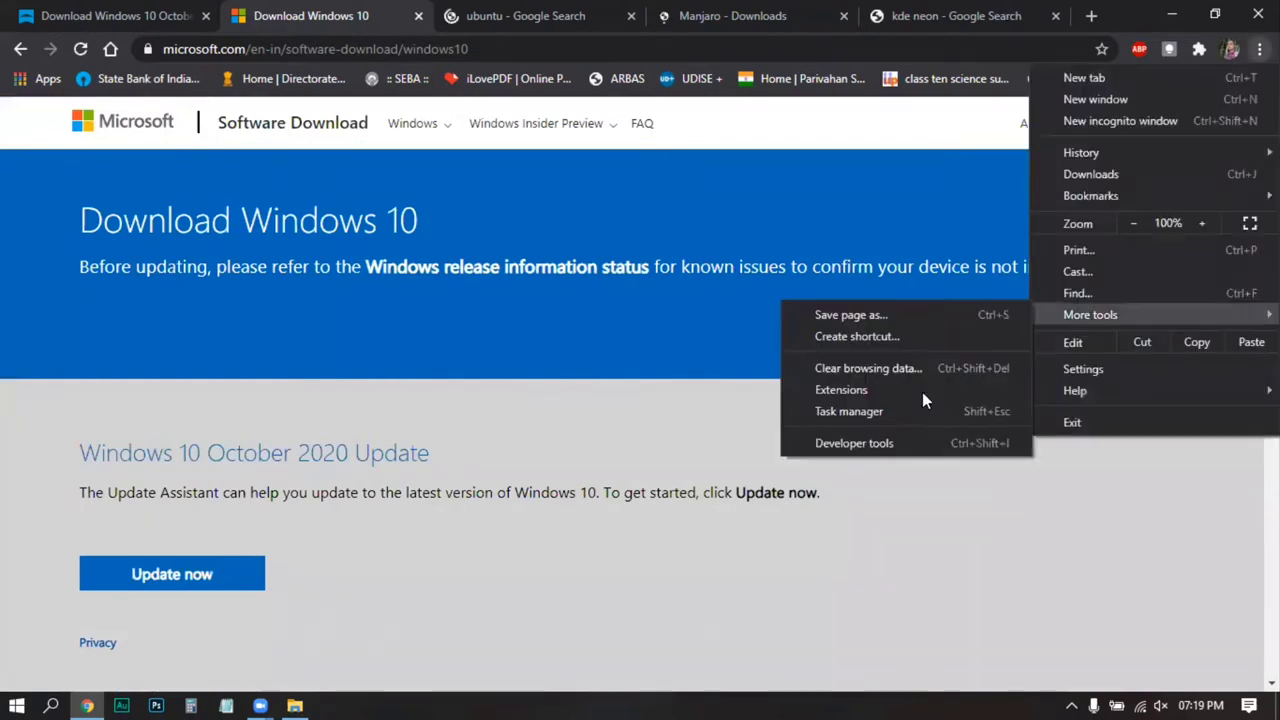
click(895, 443)
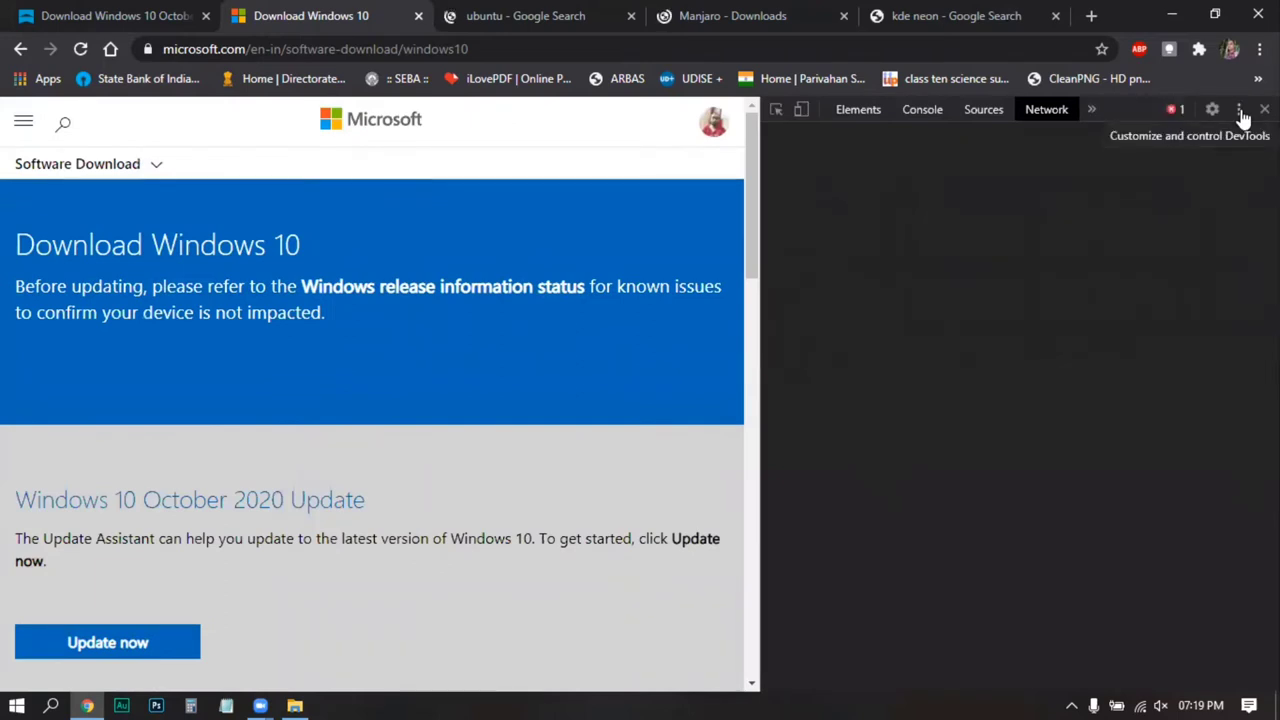
Step: In Network conditions, turn off automatic user agent selection and choose 'Chrome — iPad'
click(1240, 110)
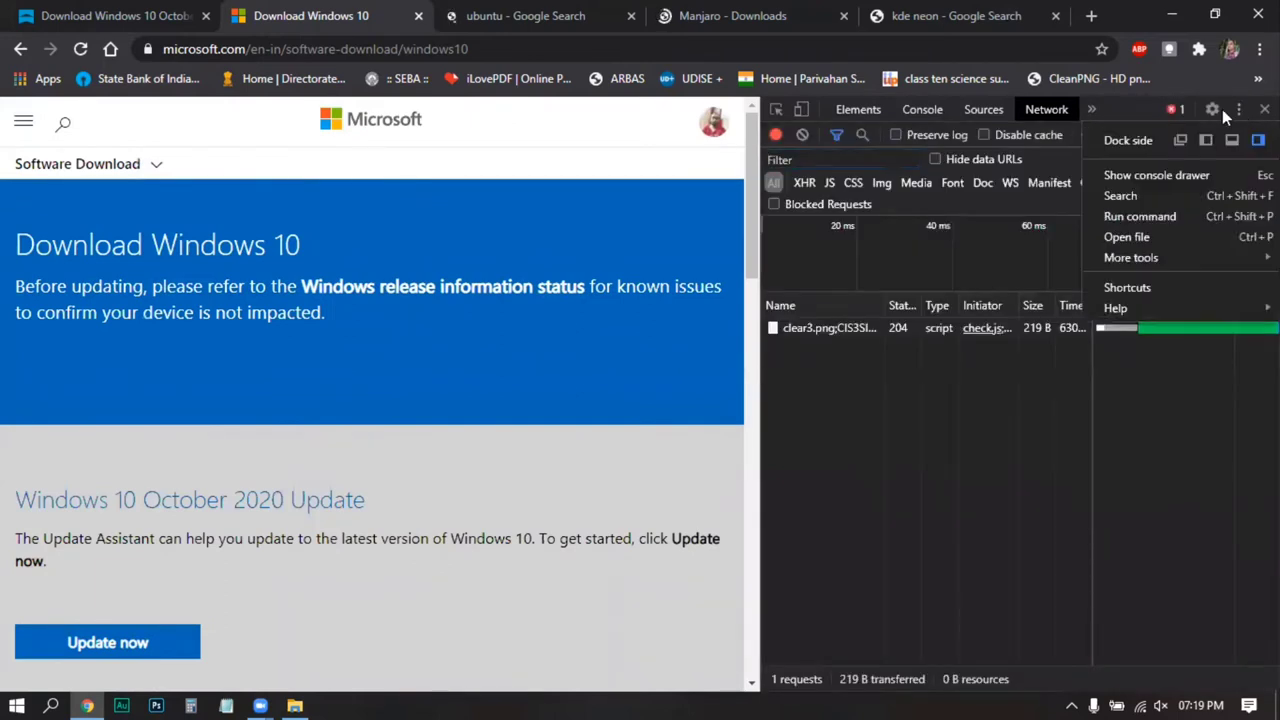
mouse_move(1150, 257)
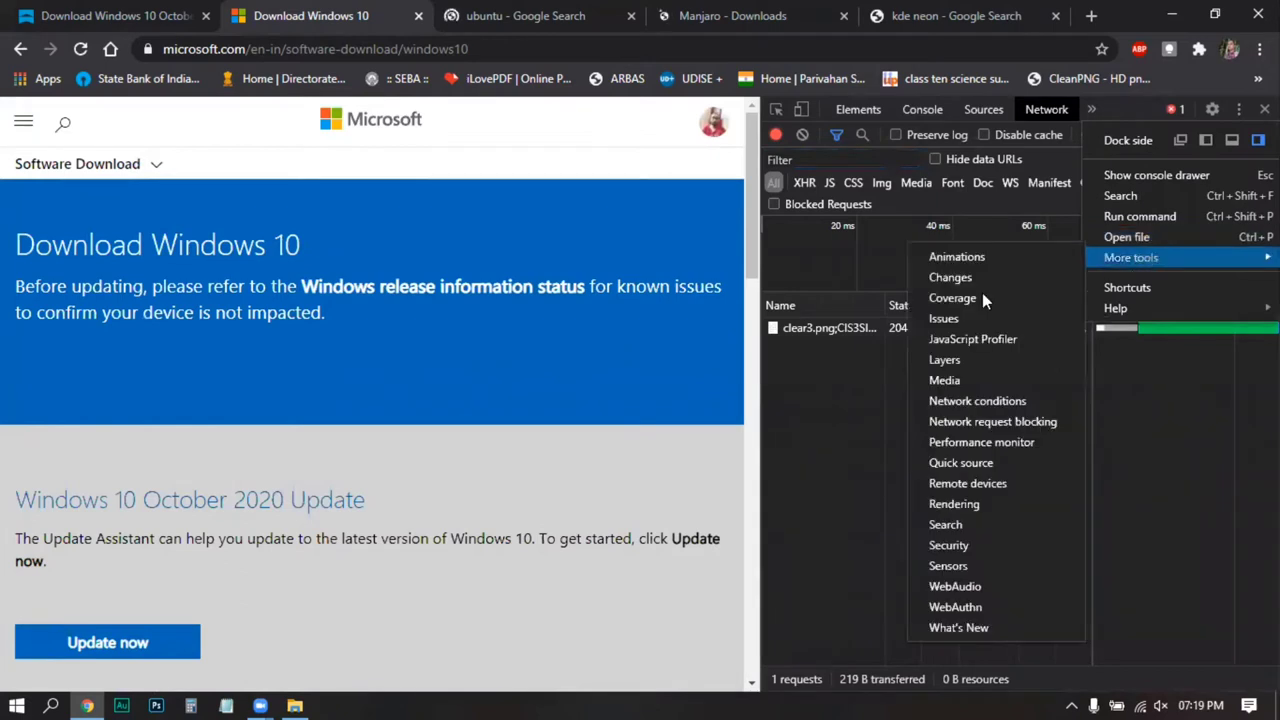
click(994, 404)
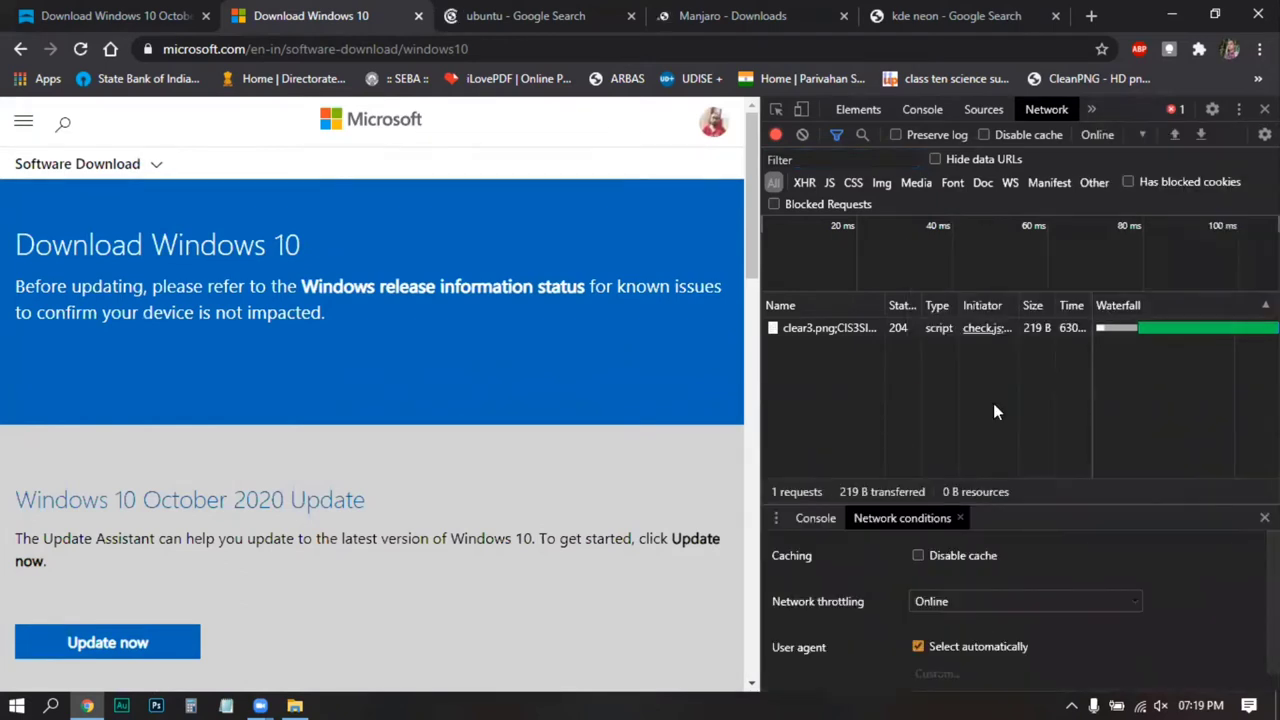
click(918, 646)
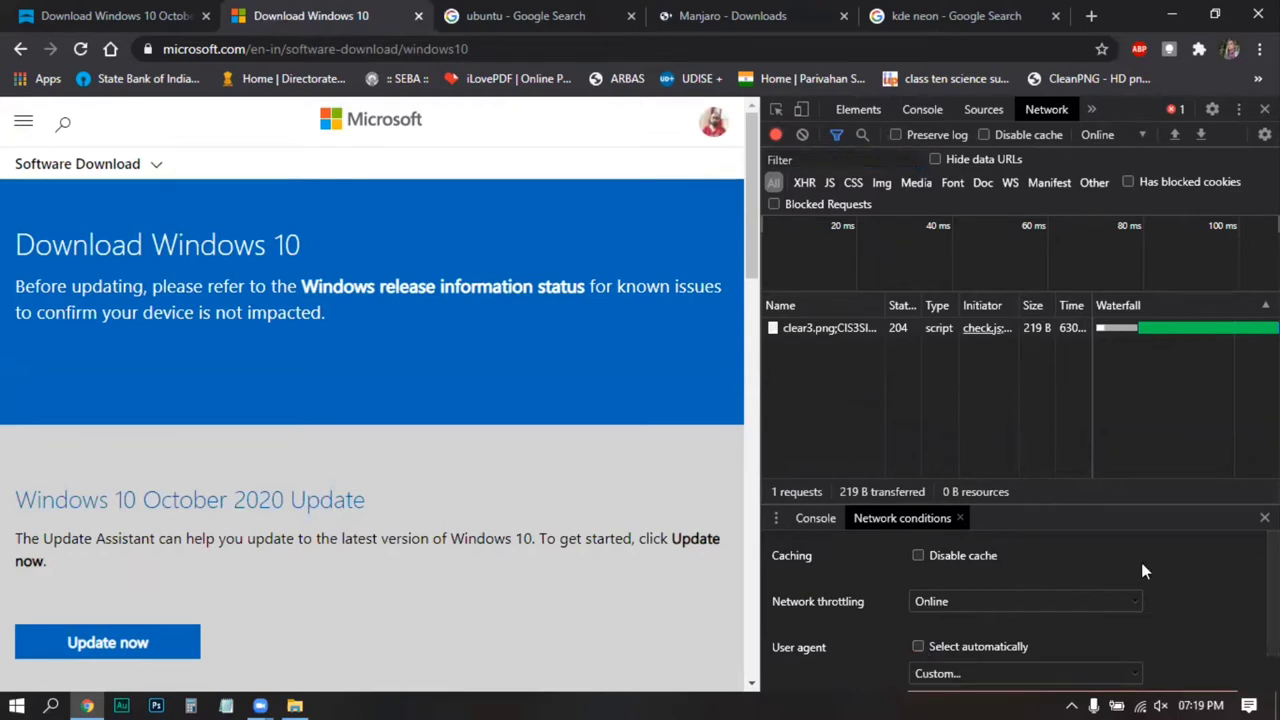
scroll(1141, 562, down, 1)
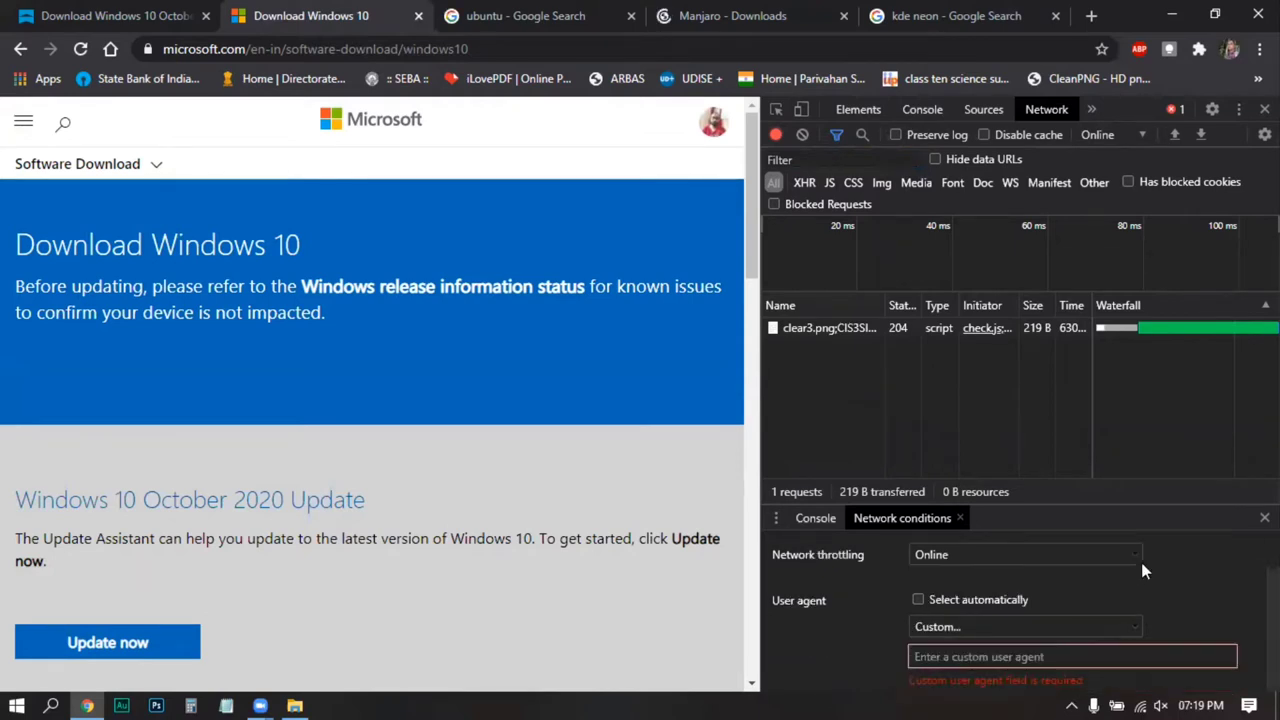
click(1112, 627)
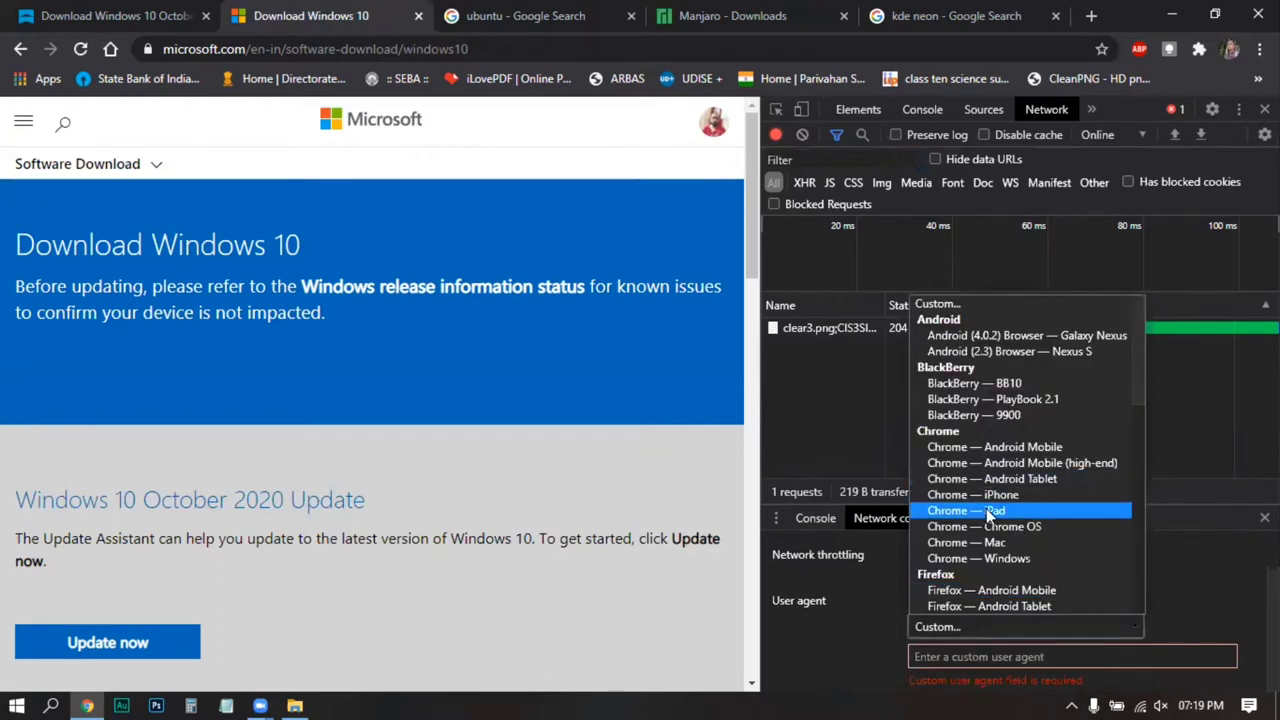
click(988, 511)
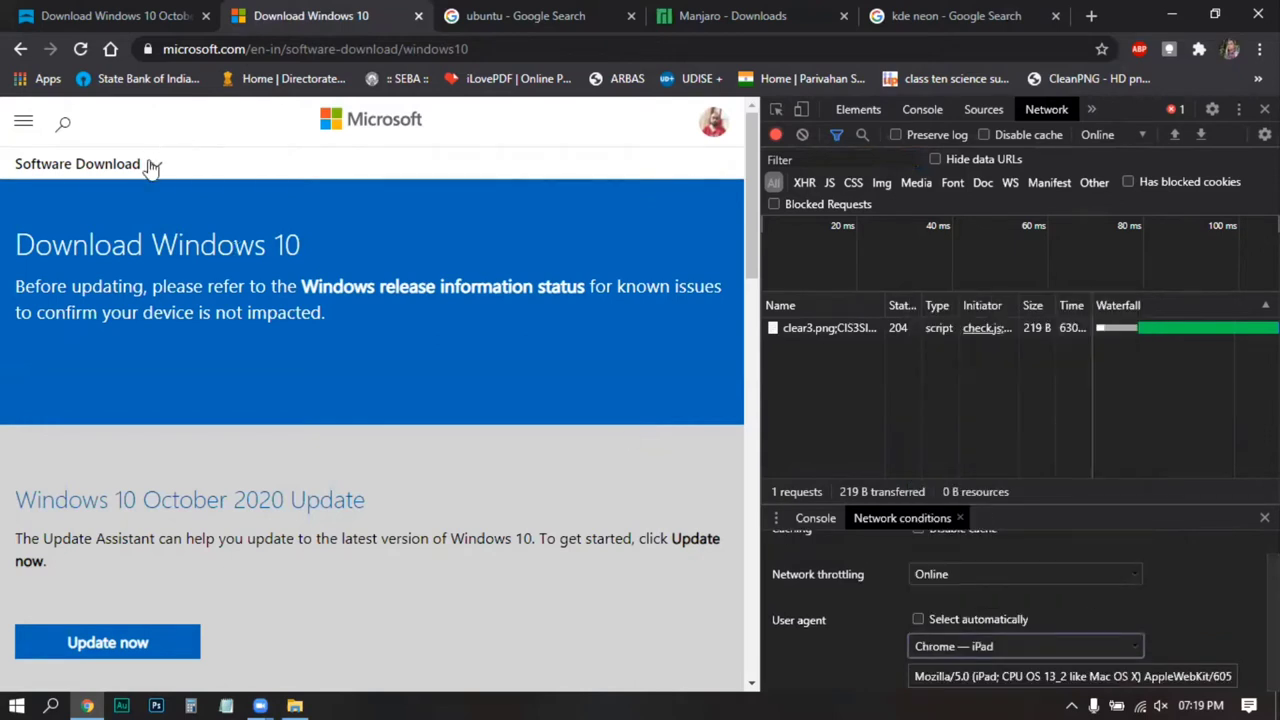
Step: Reload the page and confirm 'Windows 10' as the selected edition
click(81, 51)
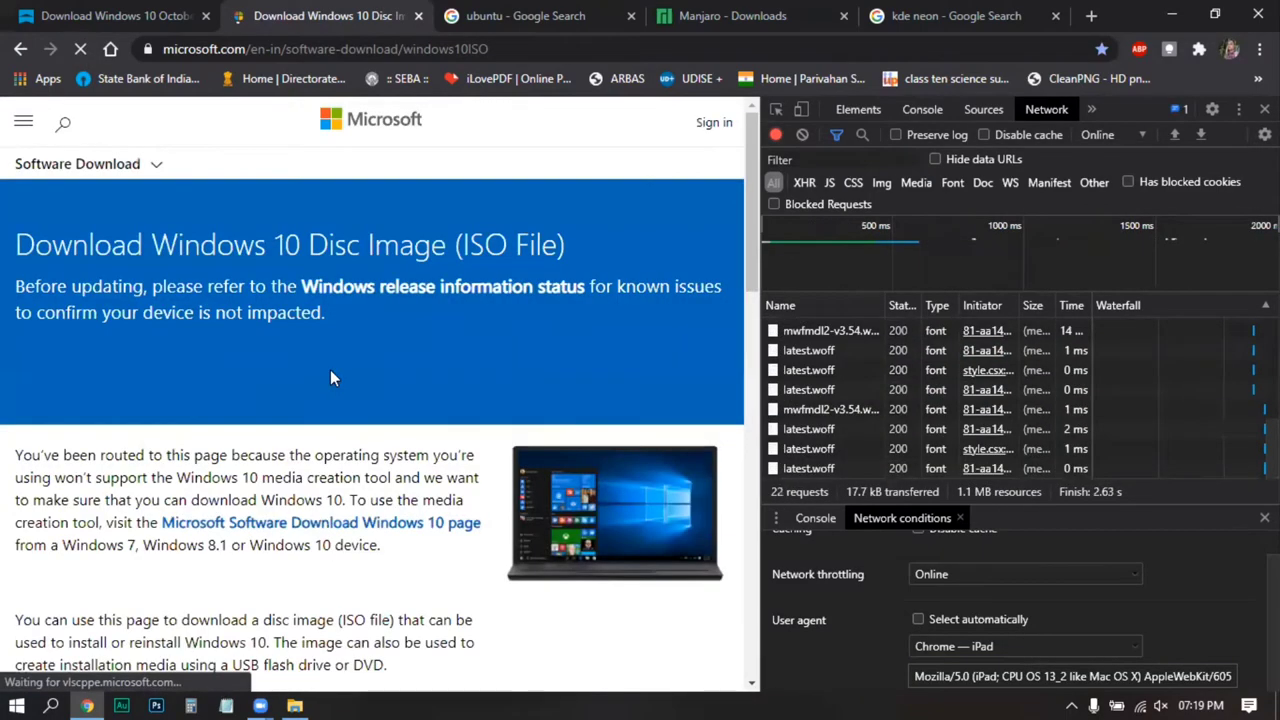
scroll(331, 370, down, 2)
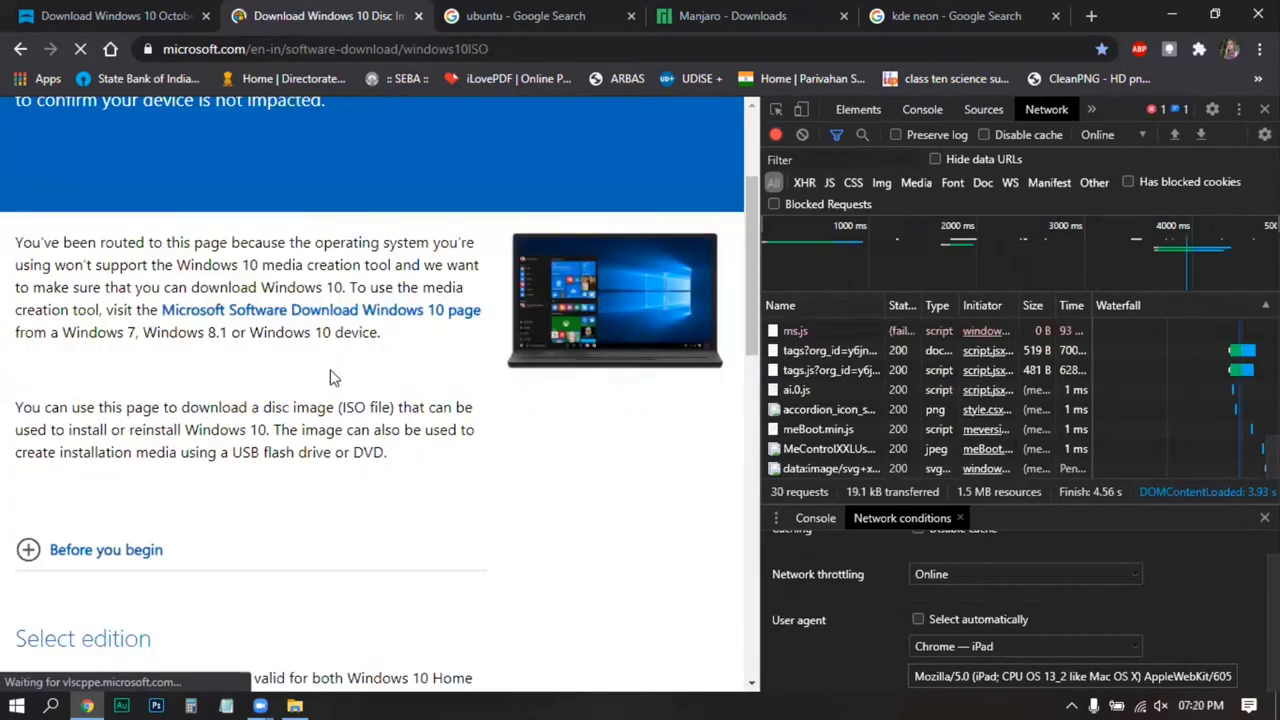
scroll(333, 377, down, 3)
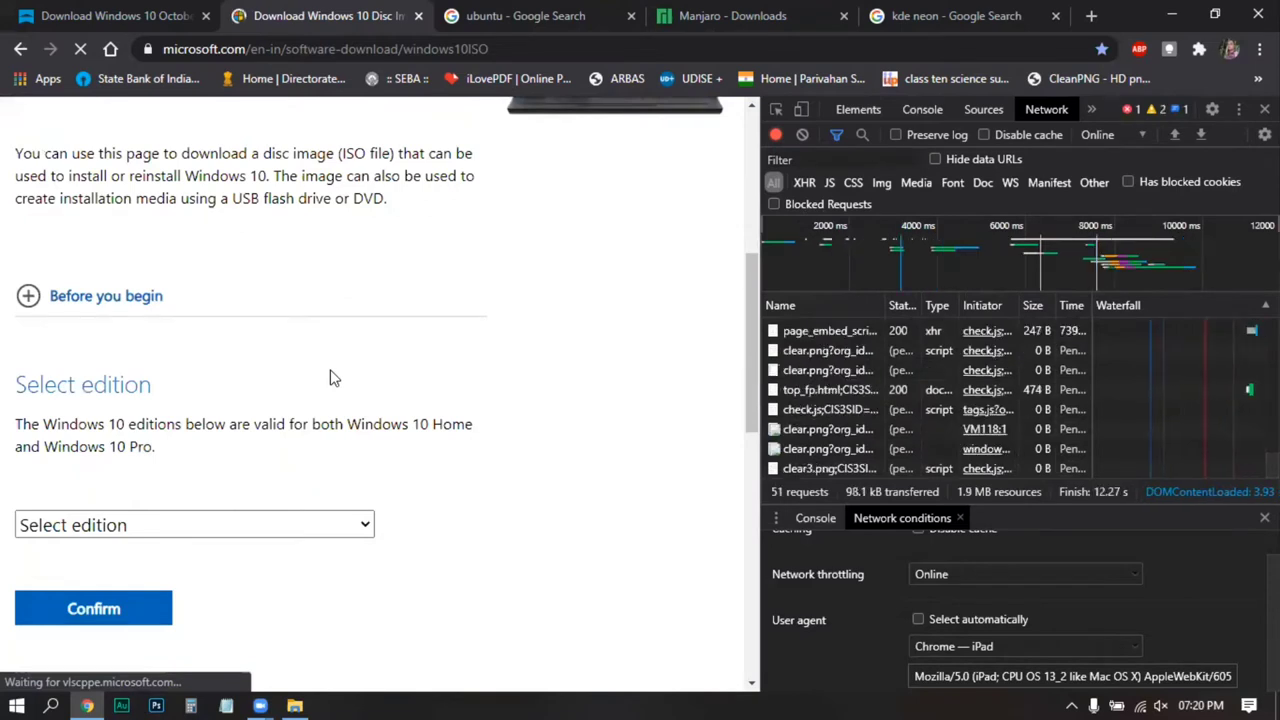
scroll(333, 377, down, 1)
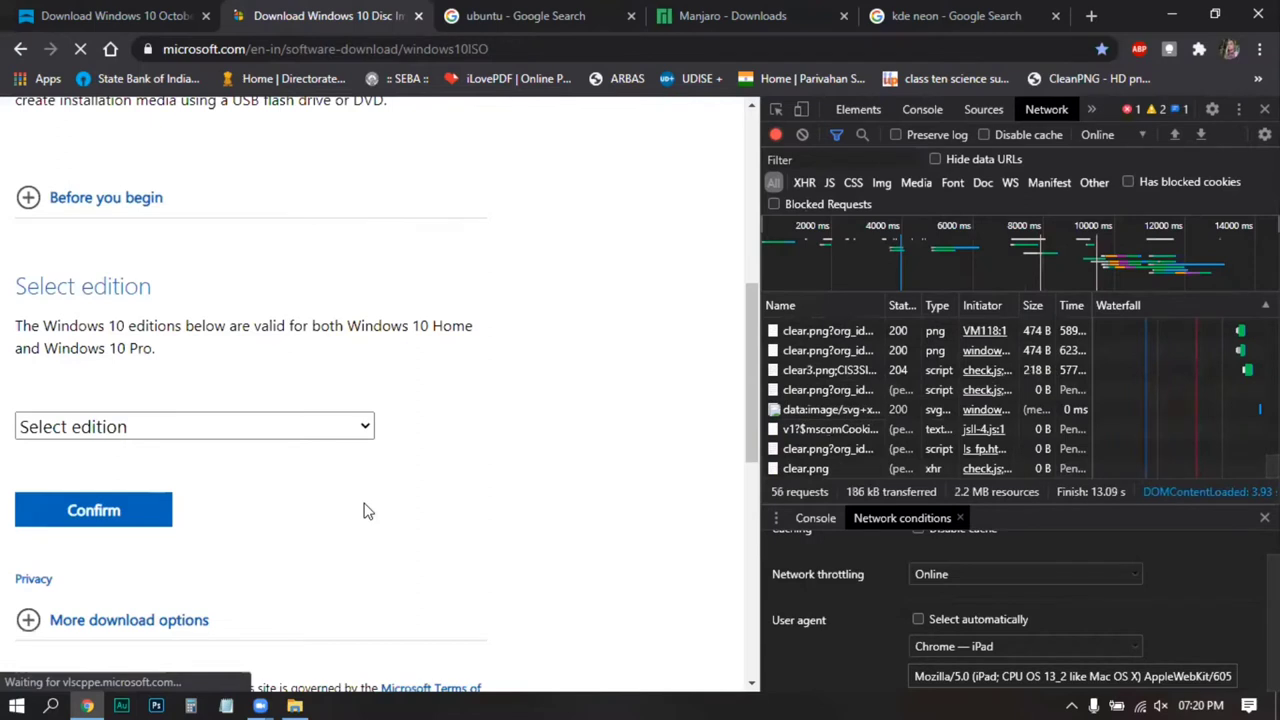
scroll(360, 420, down, 1)
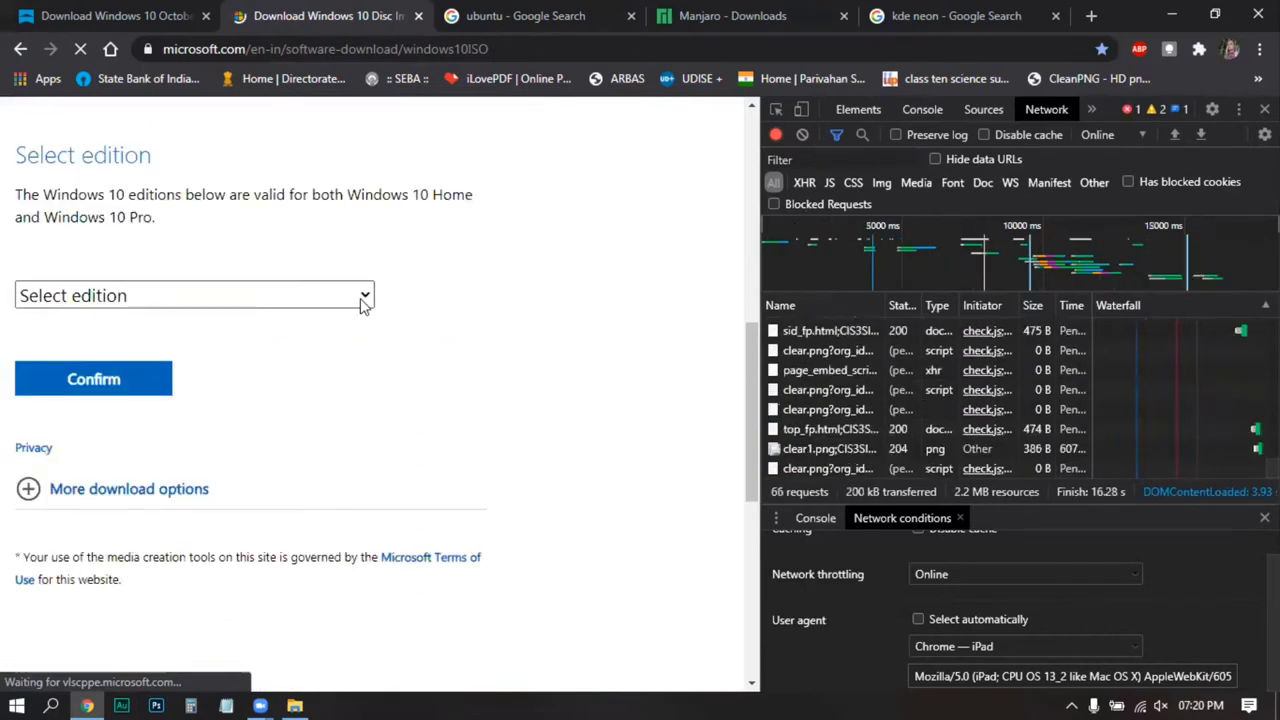
click(330, 303)
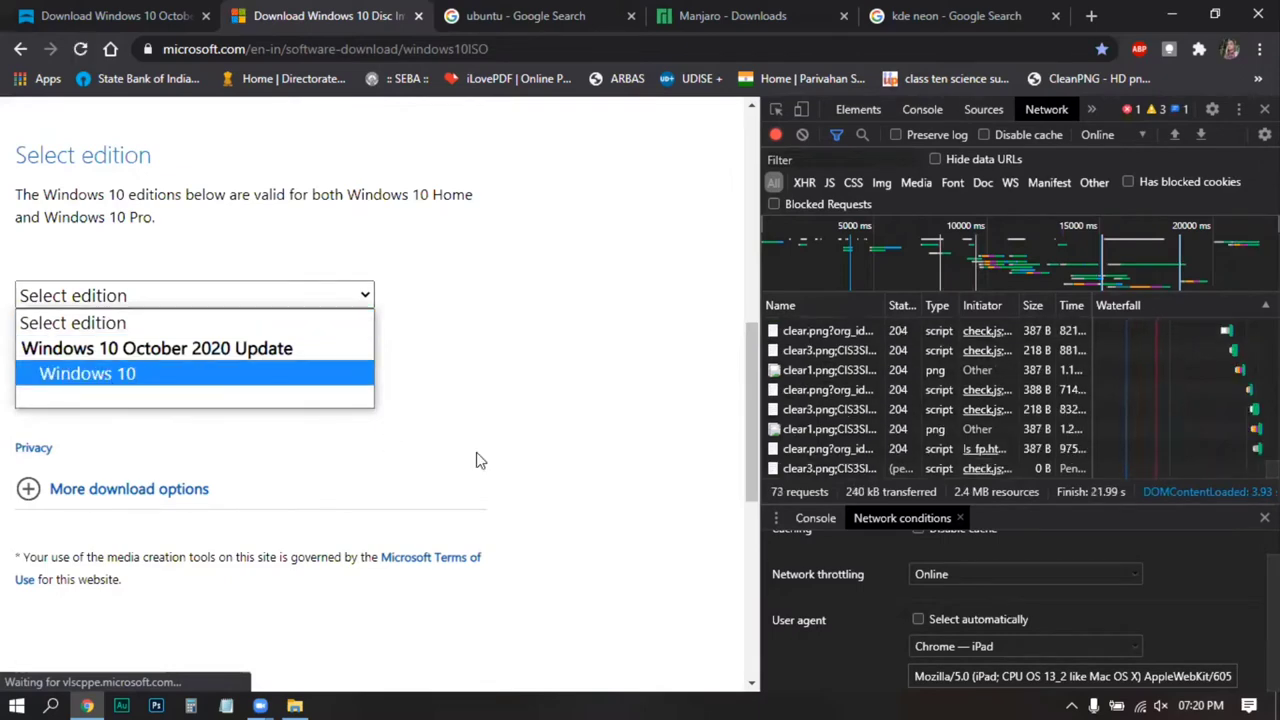
scroll(477, 460, up, 3)
scroll(477, 460, down, 3)
scroll(477, 460, up, 3)
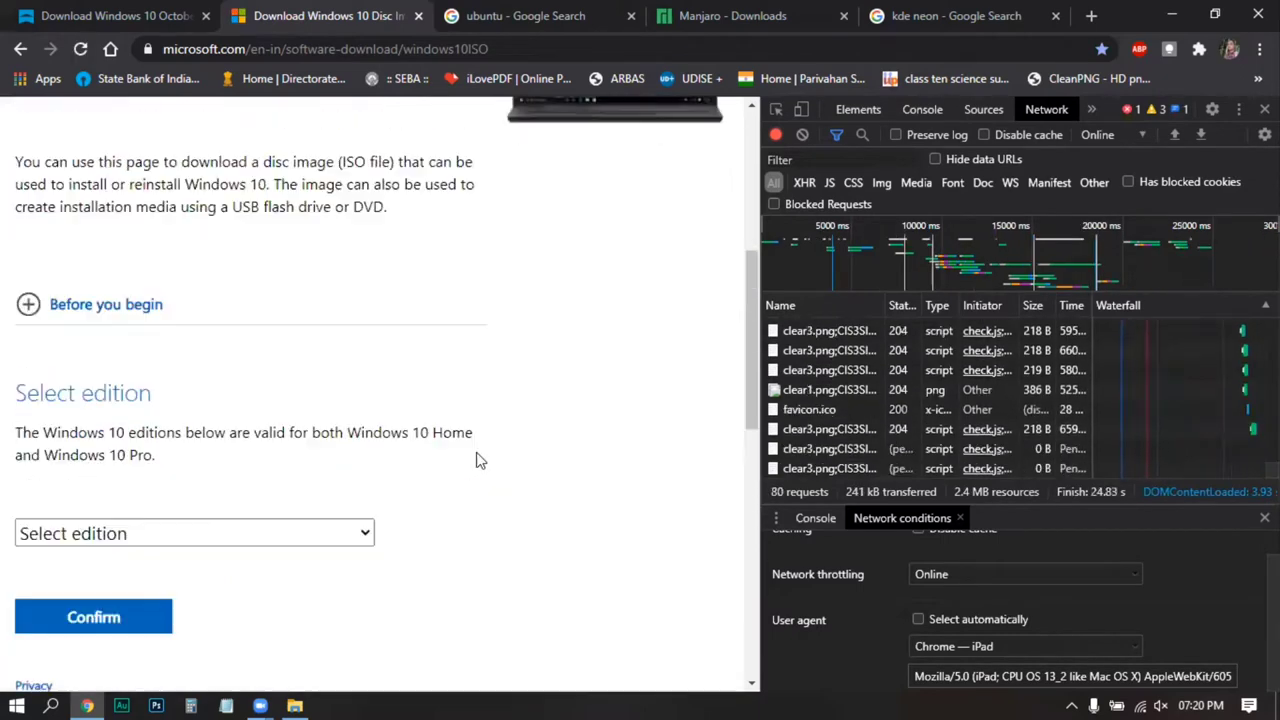
scroll(477, 457, down, 2)
scroll(361, 307, down, 1)
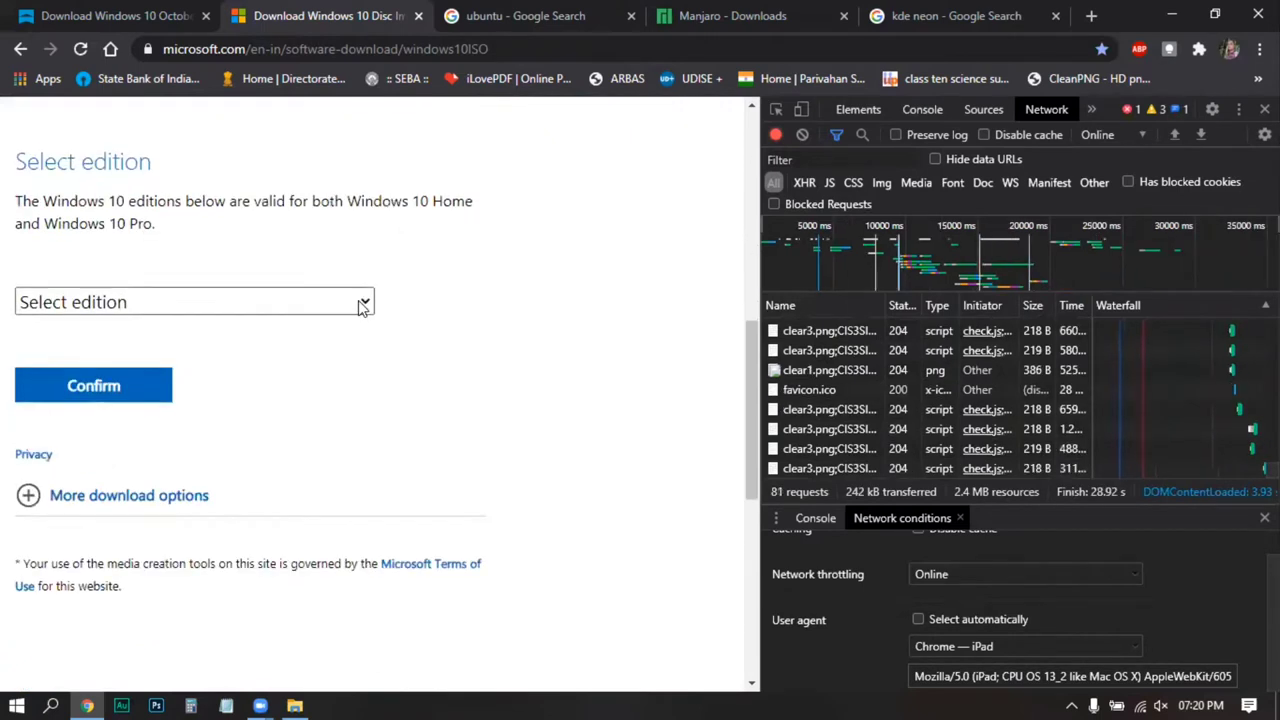
click(361, 307)
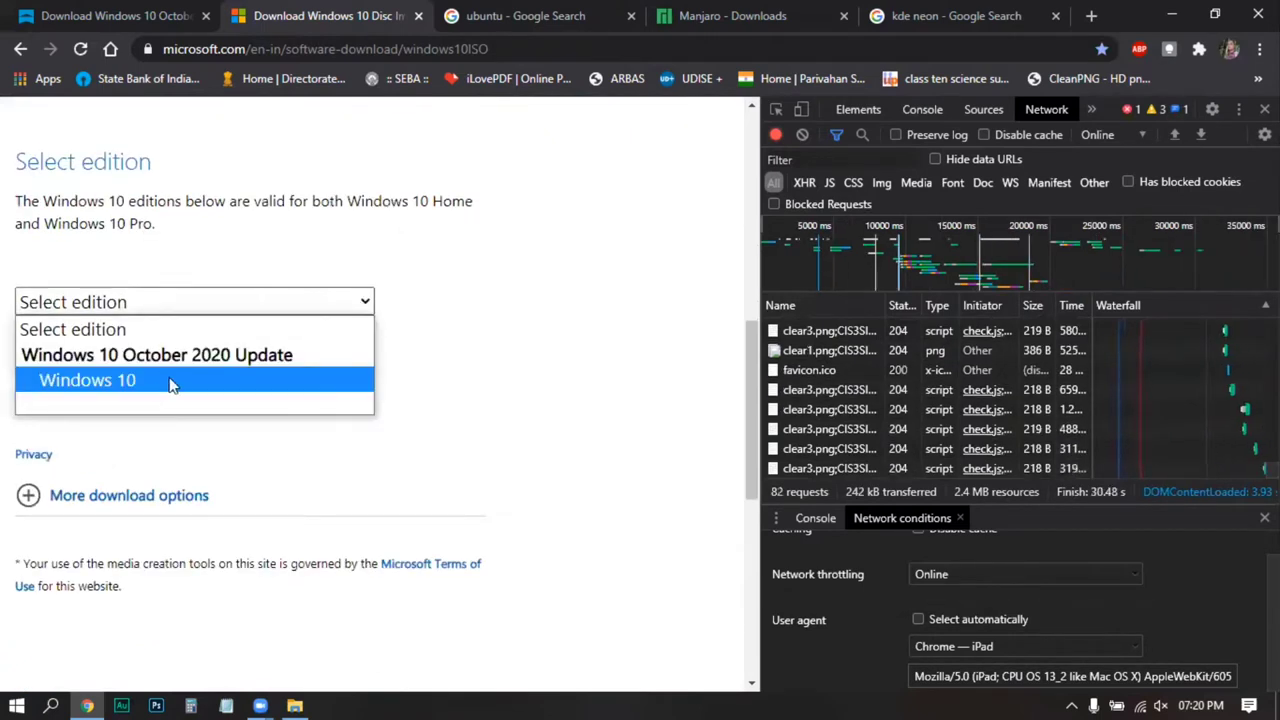
click(185, 382)
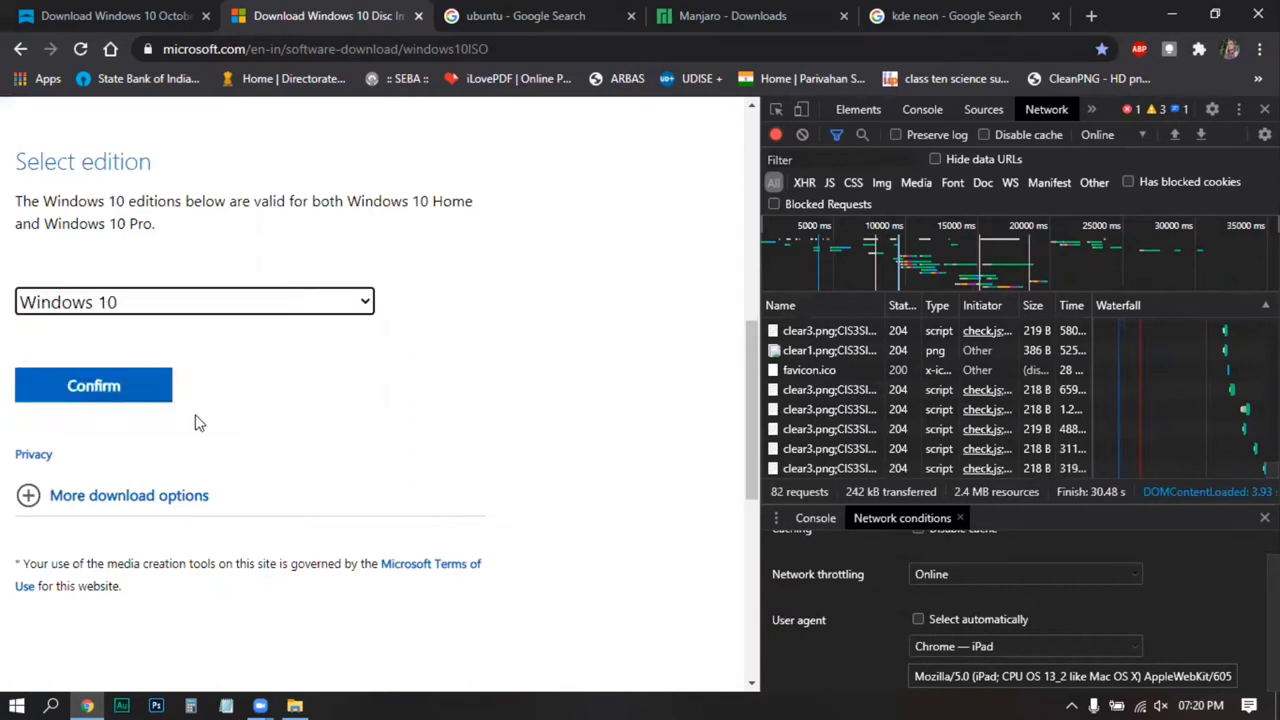
click(100, 398)
Step: Choose 'English International' as the product language
scroll(345, 471, down, 2)
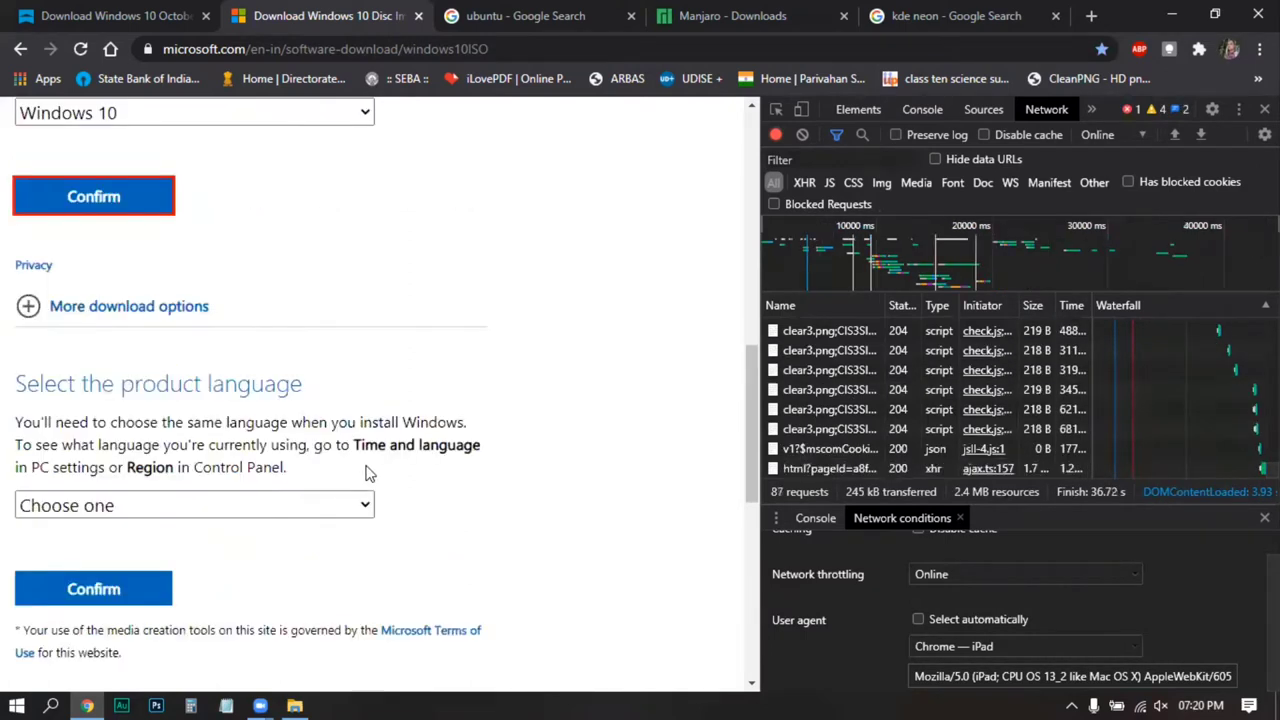
scroll(375, 428, down, 1)
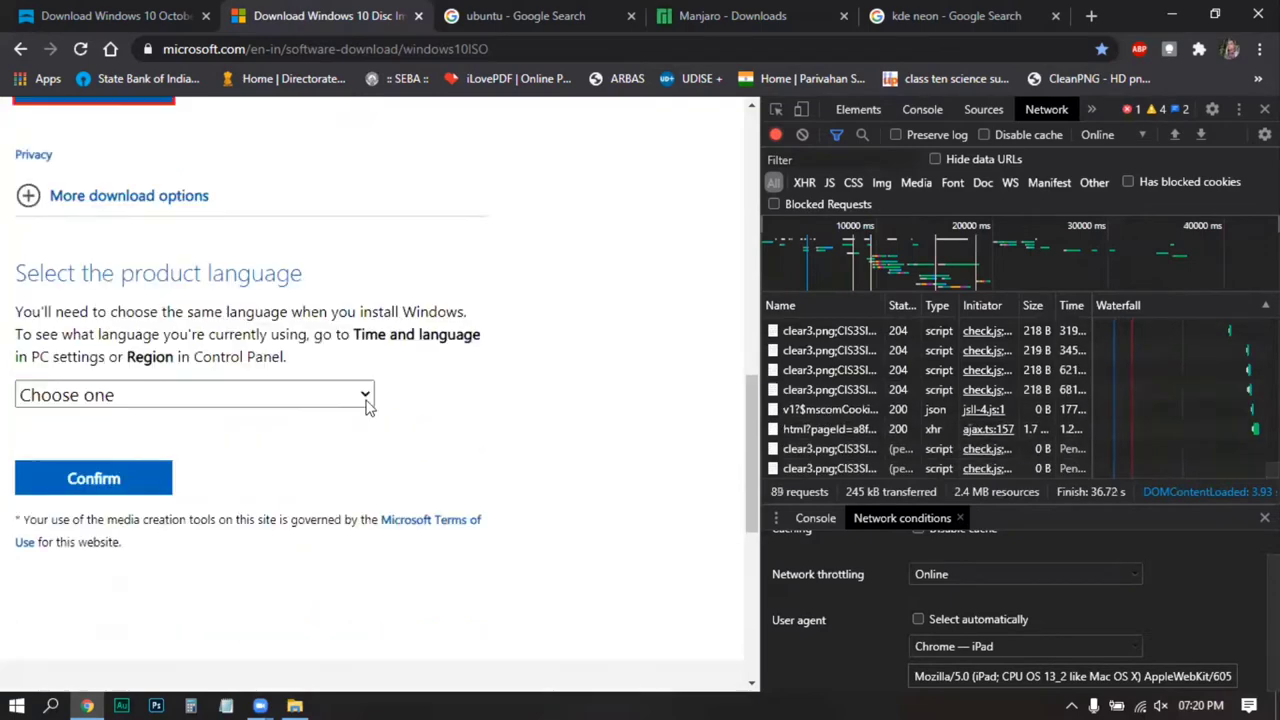
click(366, 396)
scroll(245, 333, down, 1)
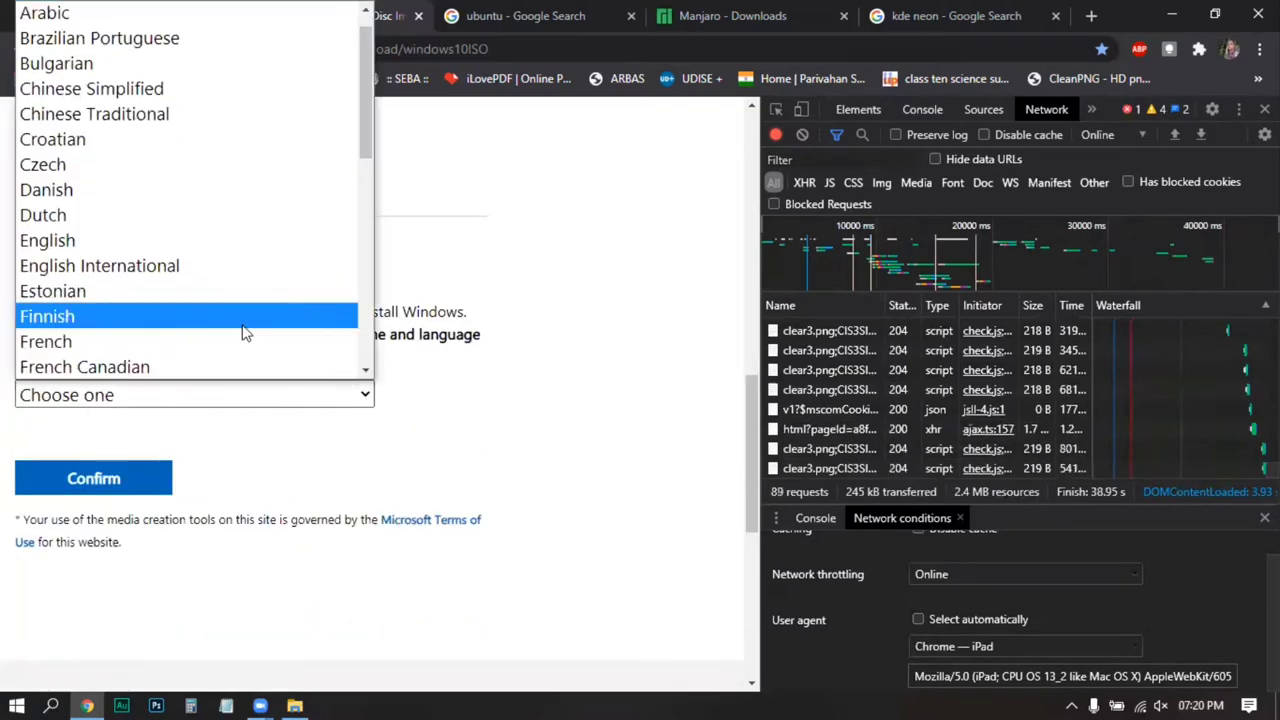
scroll(245, 333, down, 5)
scroll(245, 333, up, 4)
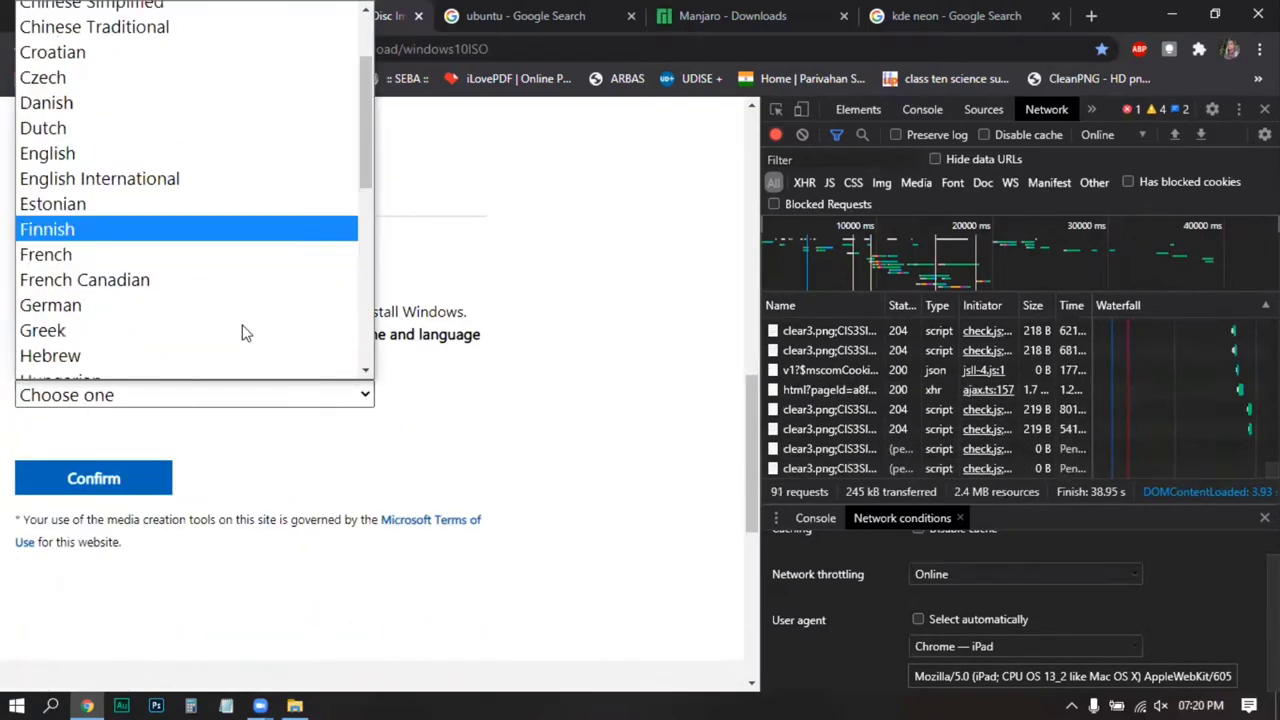
scroll(217, 275, up, 1)
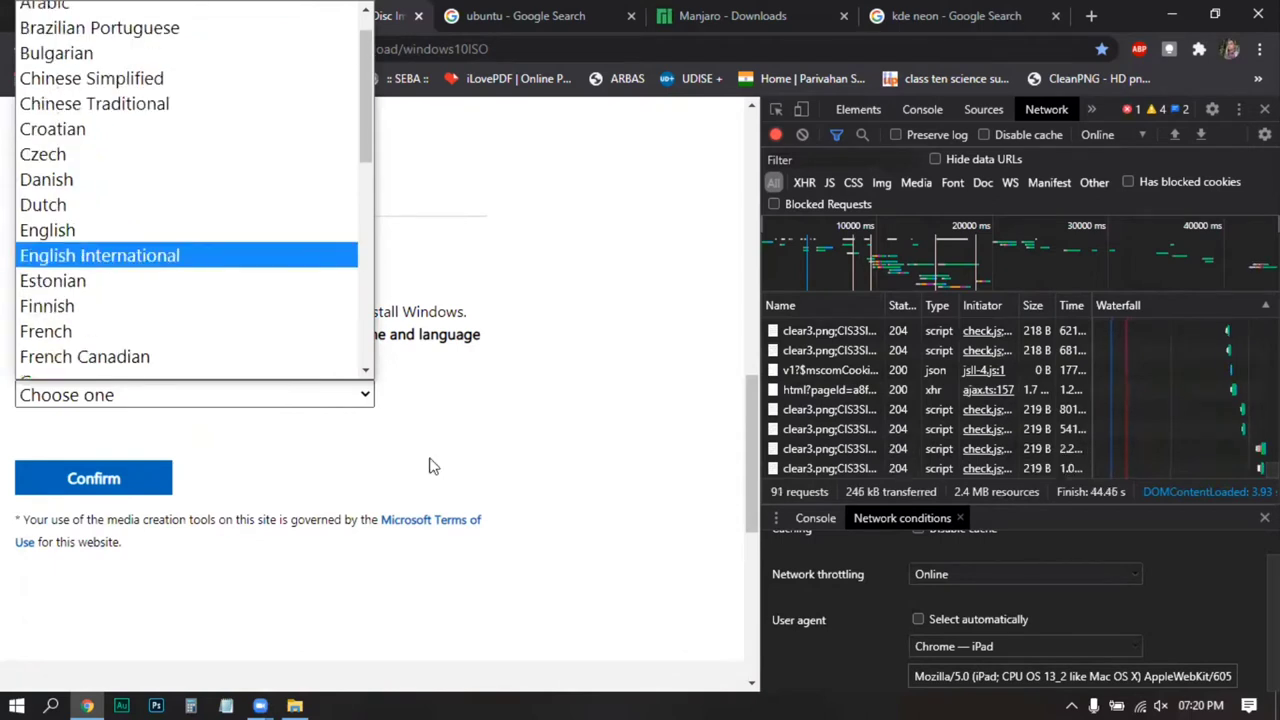
click(94, 490)
Step: Confirm English International, start the 32-bit Windows 10 ISO download, then cancel it
click(95, 480)
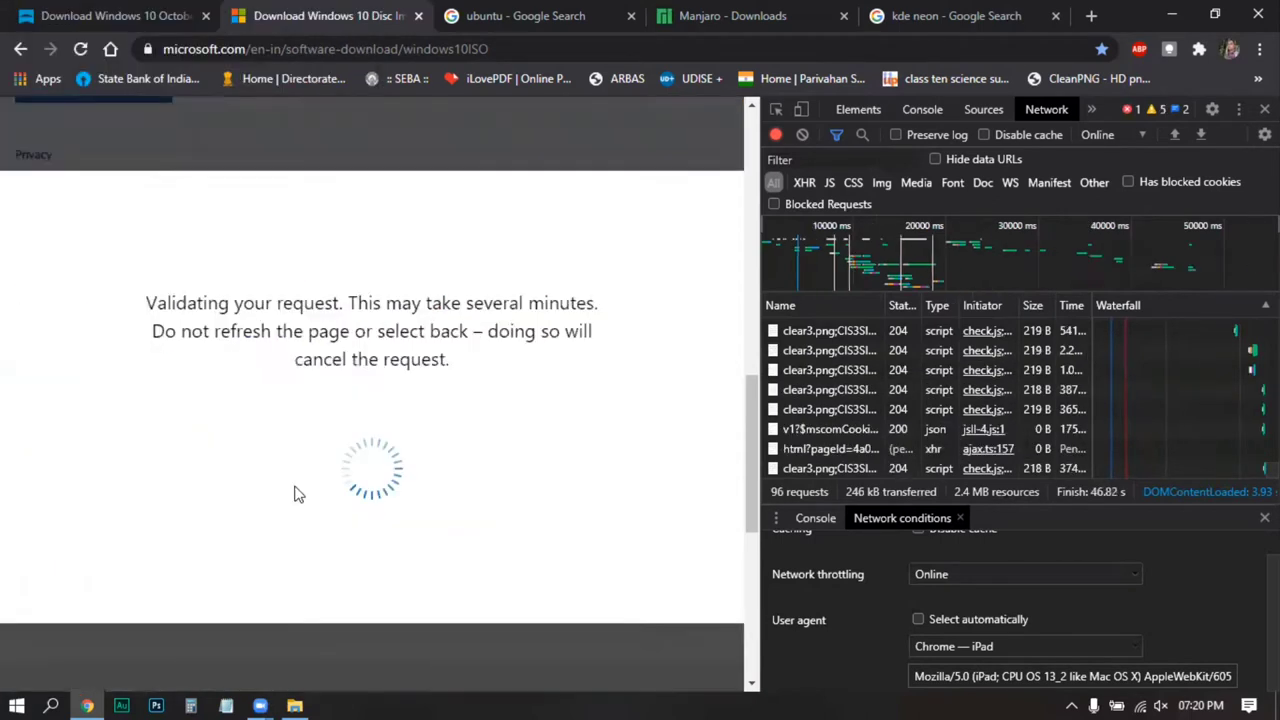
scroll(373, 486, up, 3)
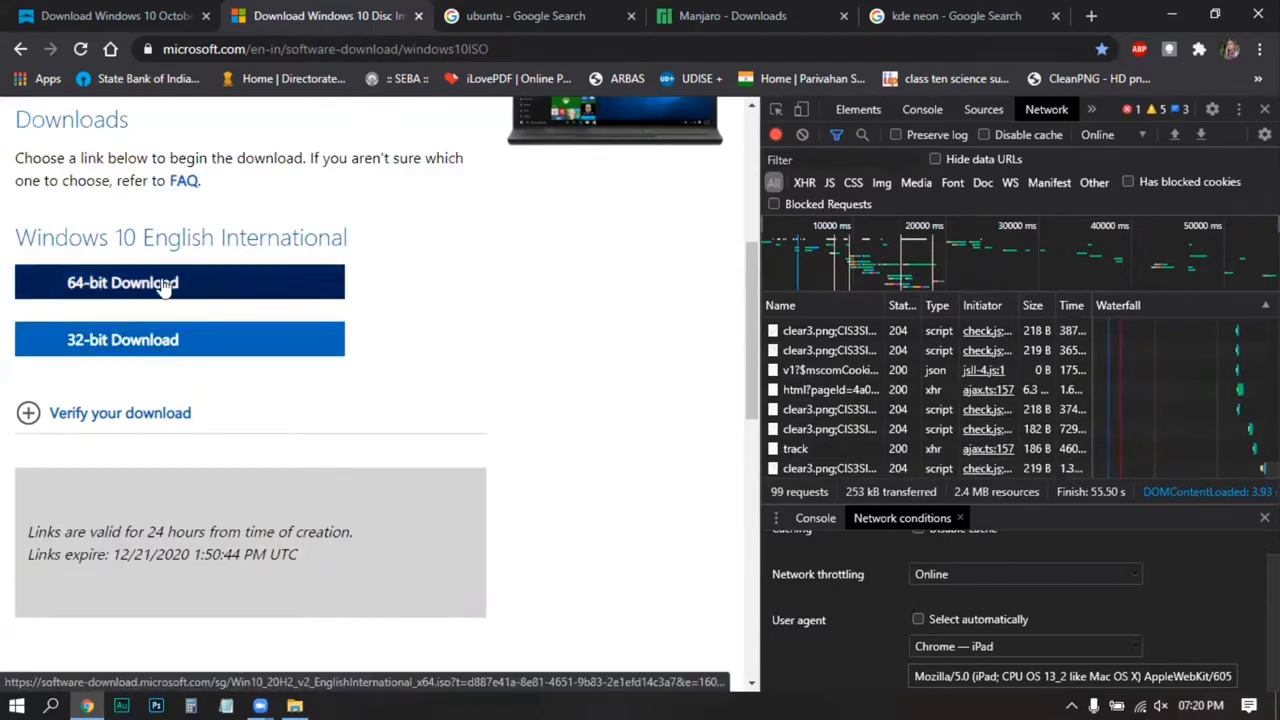
click(172, 342)
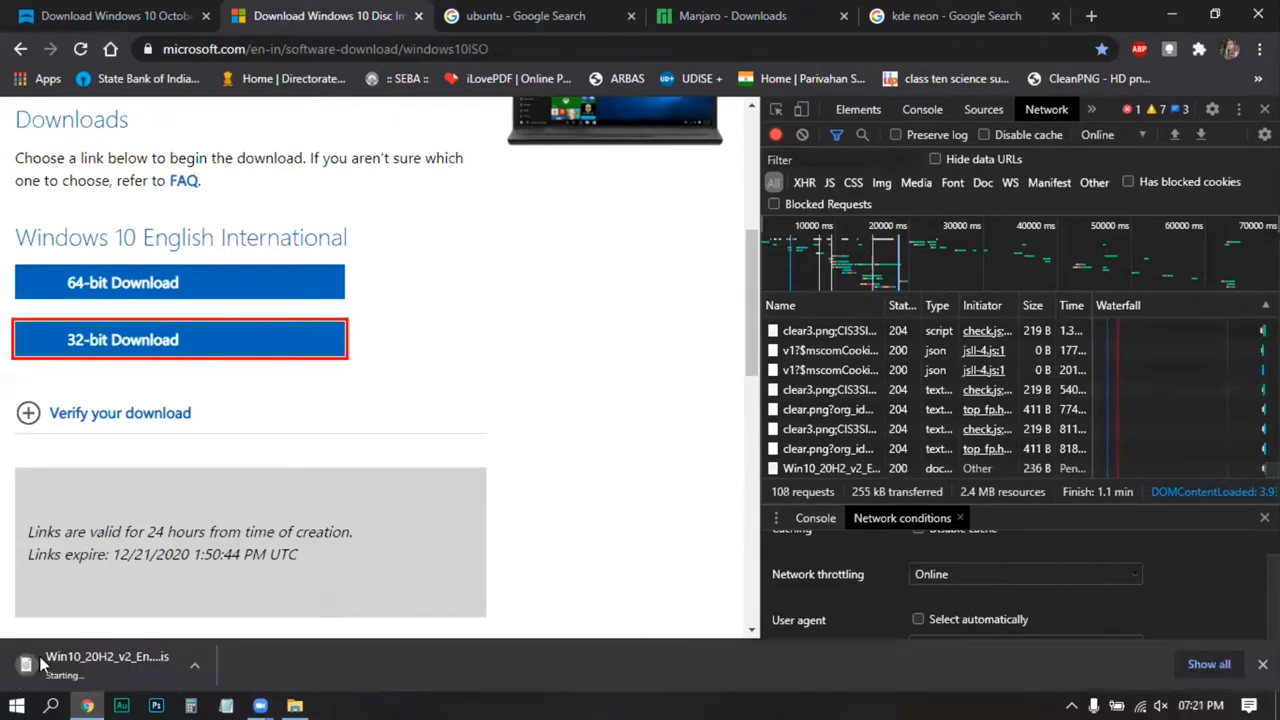
click(199, 665)
click(230, 622)
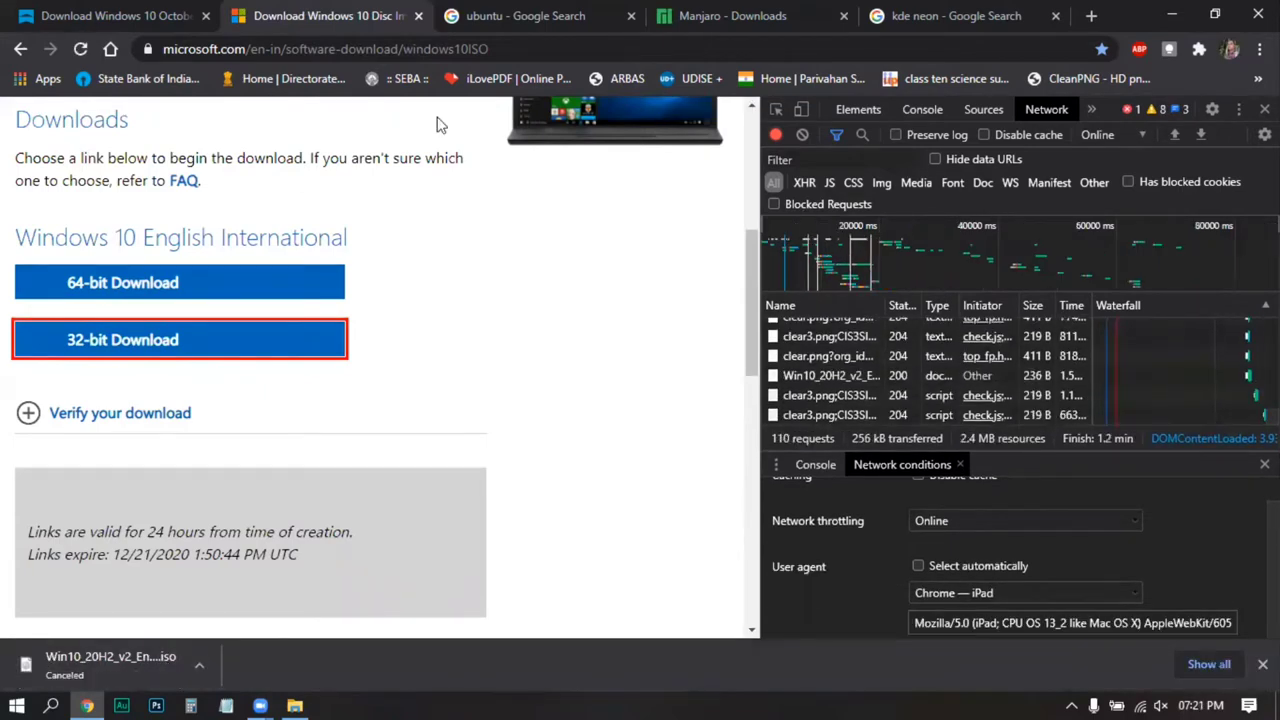
Step: Close the Windows 10 tab and go from Ubuntu's downloads through Ubuntu flavours to the Kubuntu site
click(419, 17)
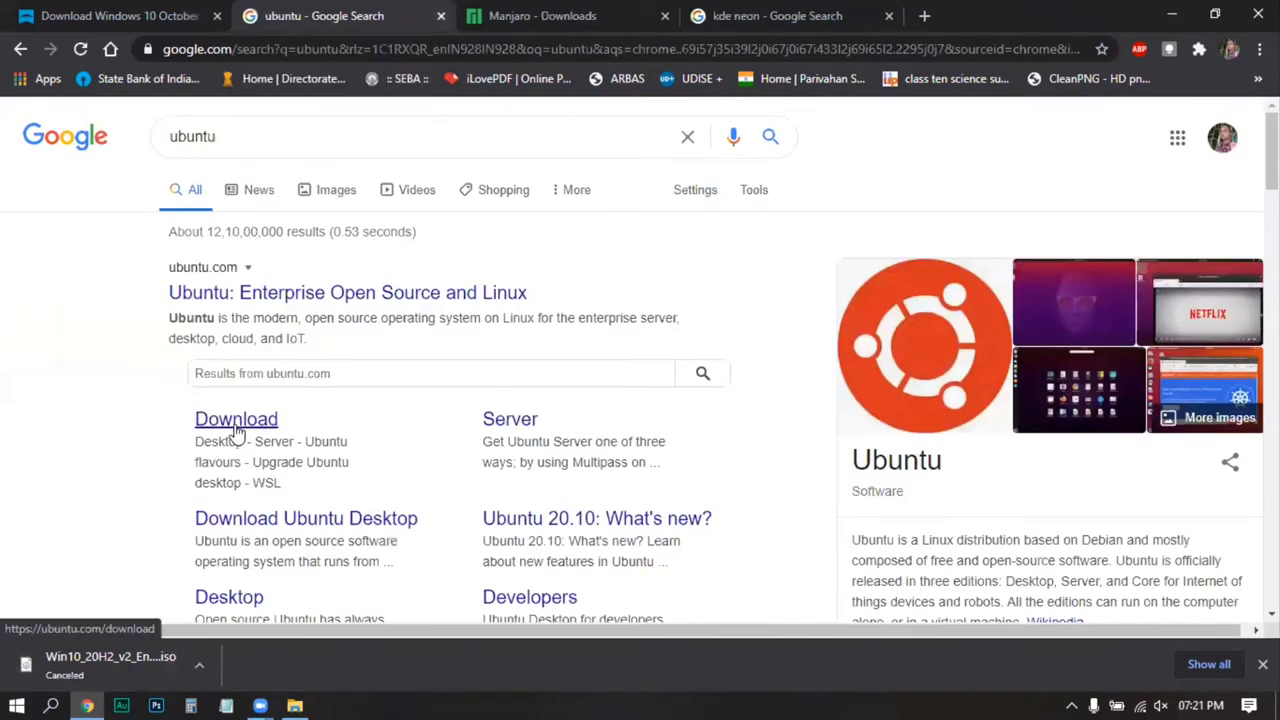
click(236, 421)
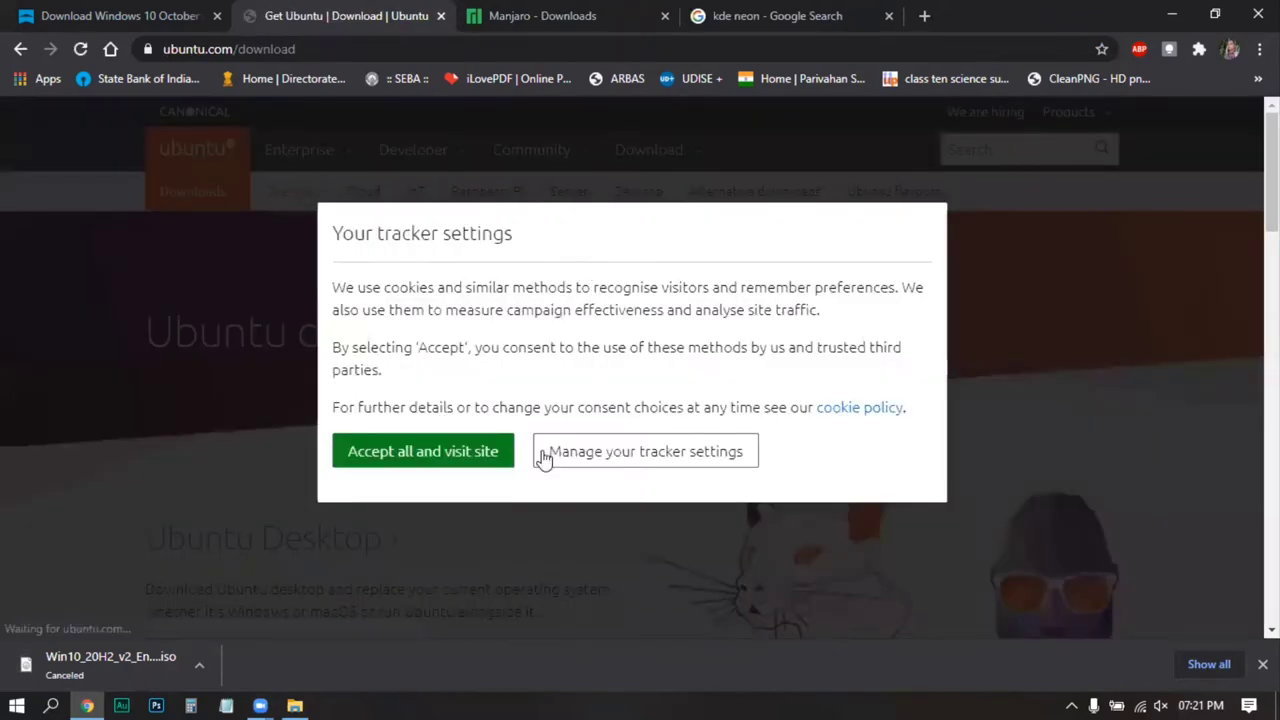
click(497, 455)
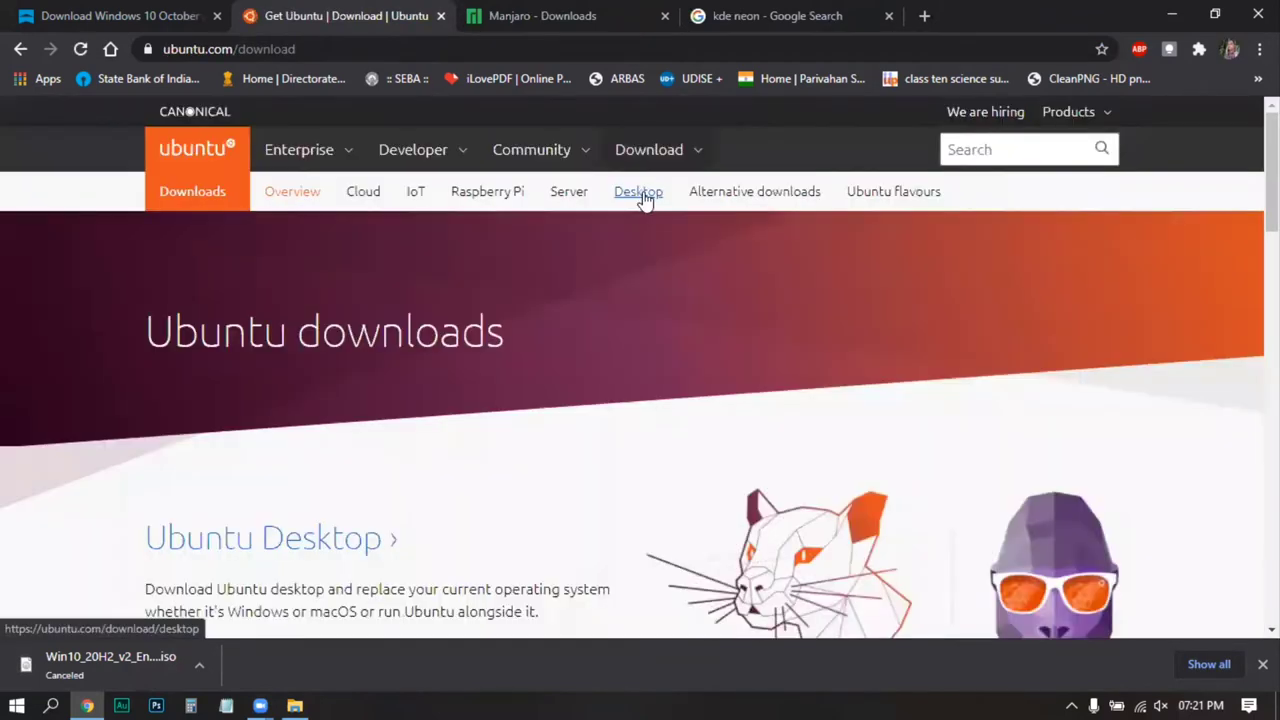
click(640, 193)
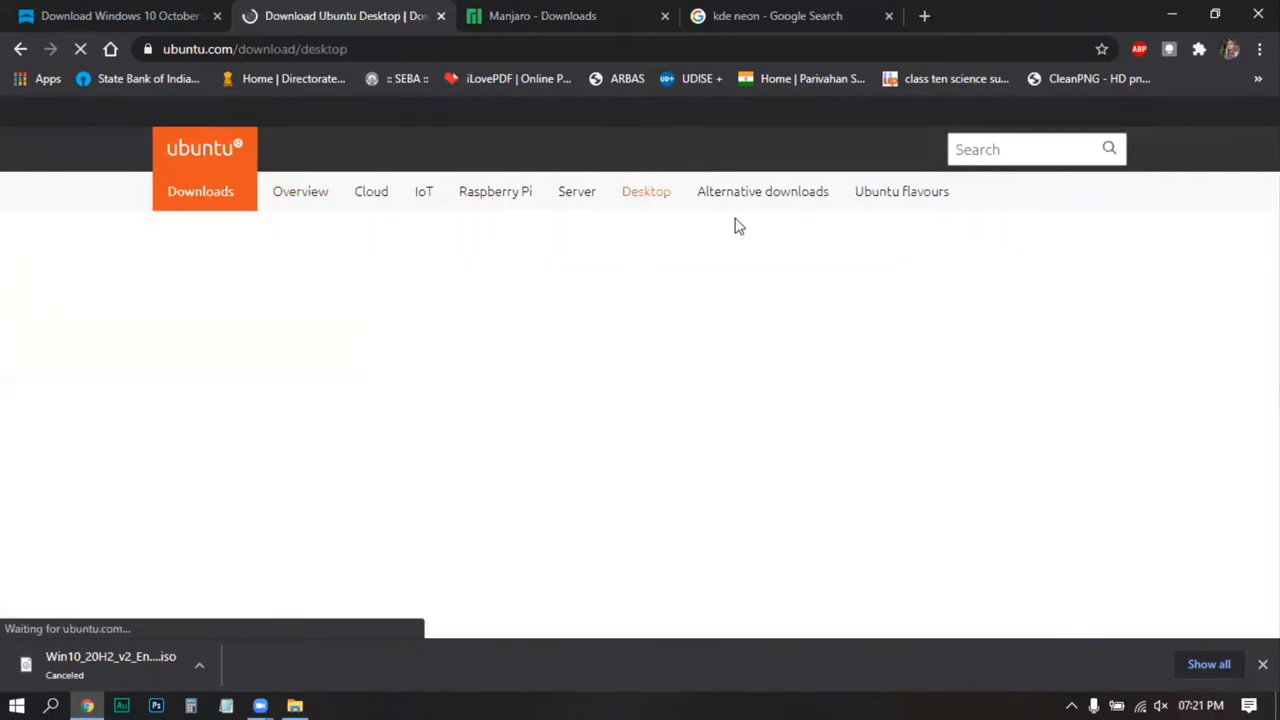
click(876, 194)
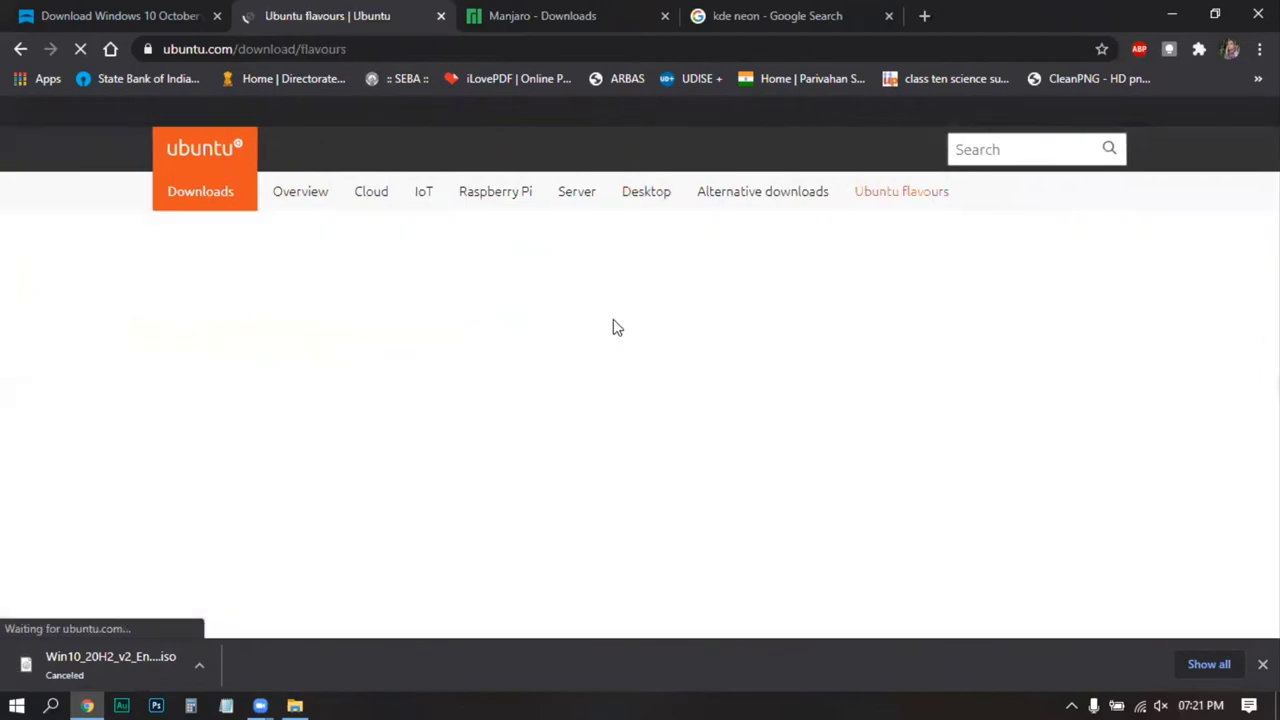
scroll(214, 412, down, 2)
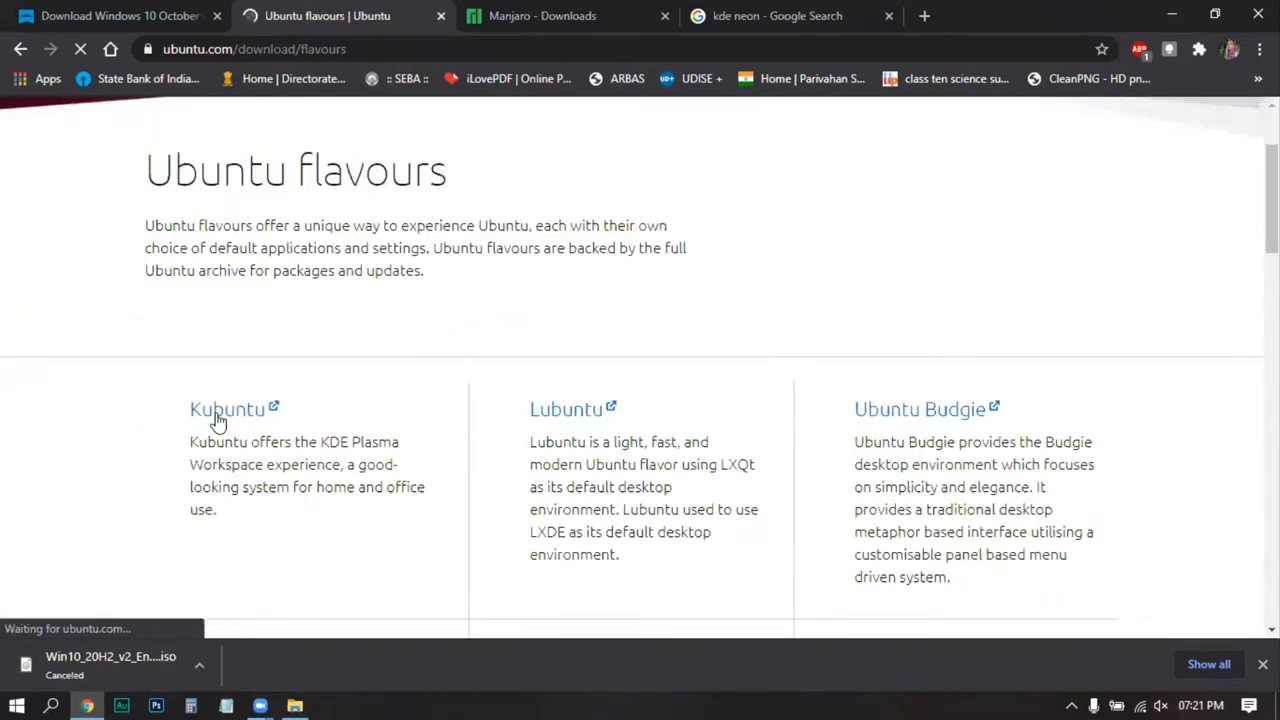
click(218, 412)
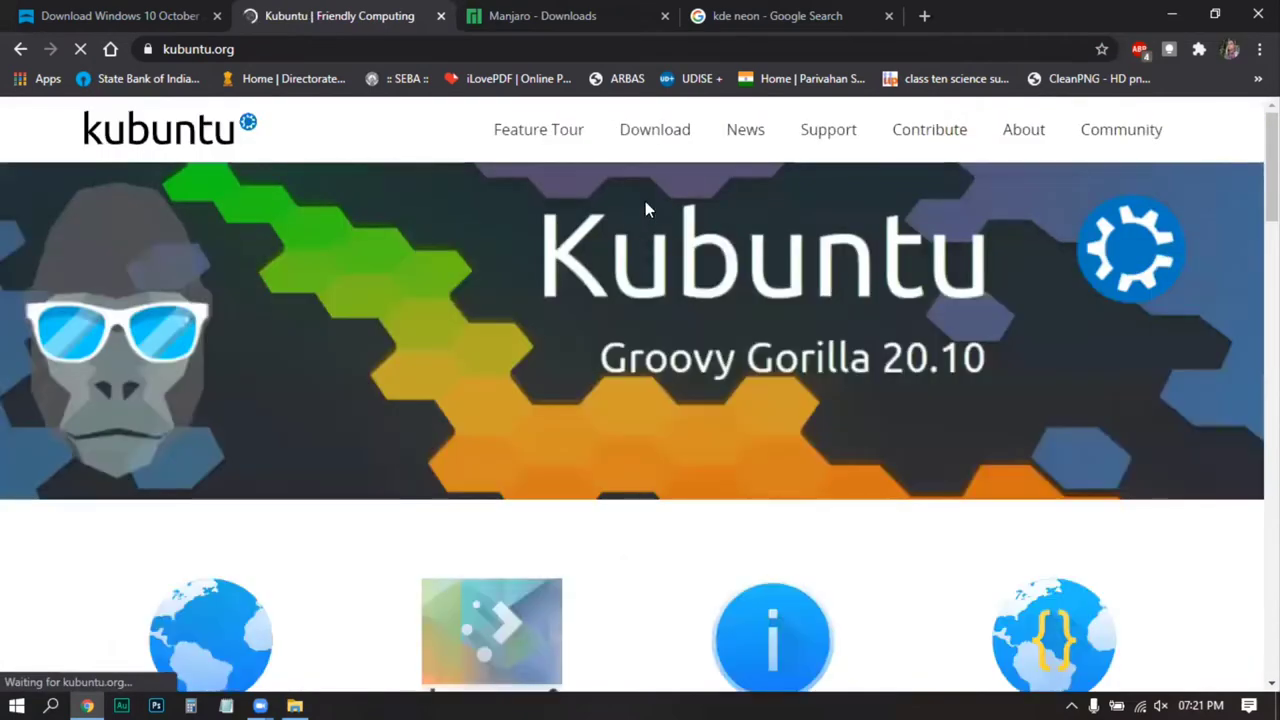
Step: Start the Kubuntu 20.04.1 LTS 64-bit download, cancel it and hide the downloads bar
click(654, 135)
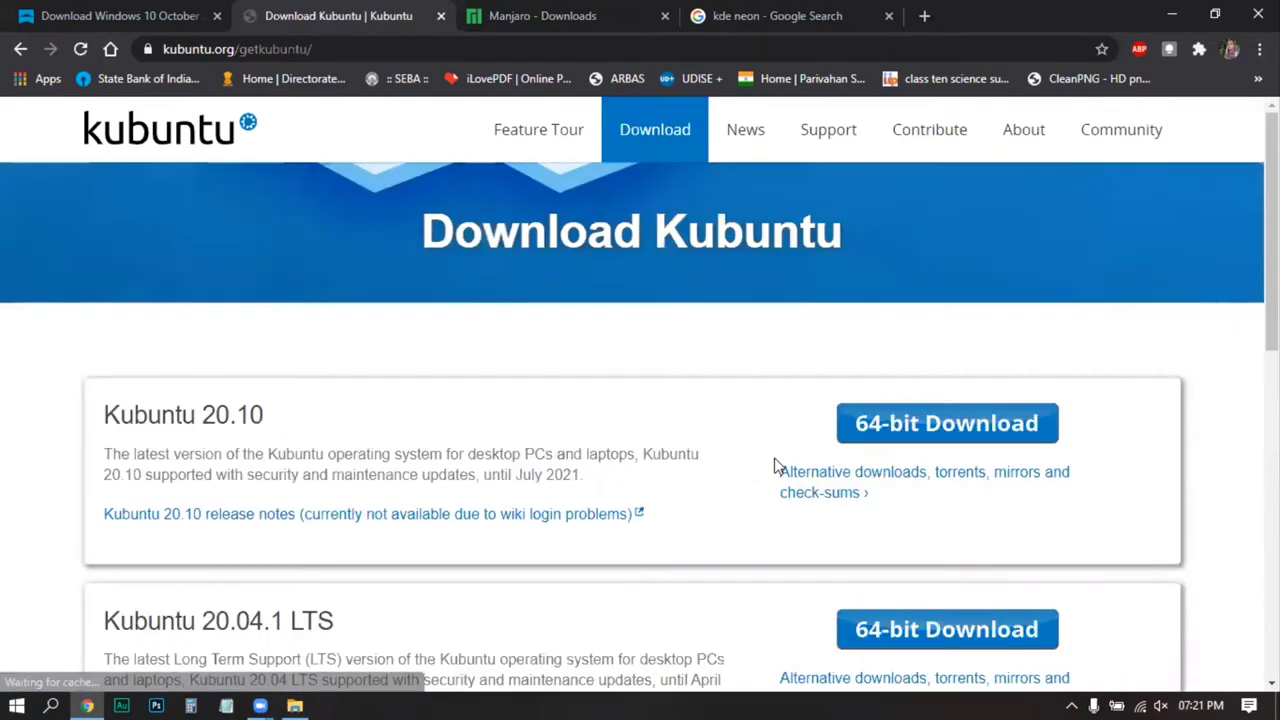
scroll(775, 466, down, 2)
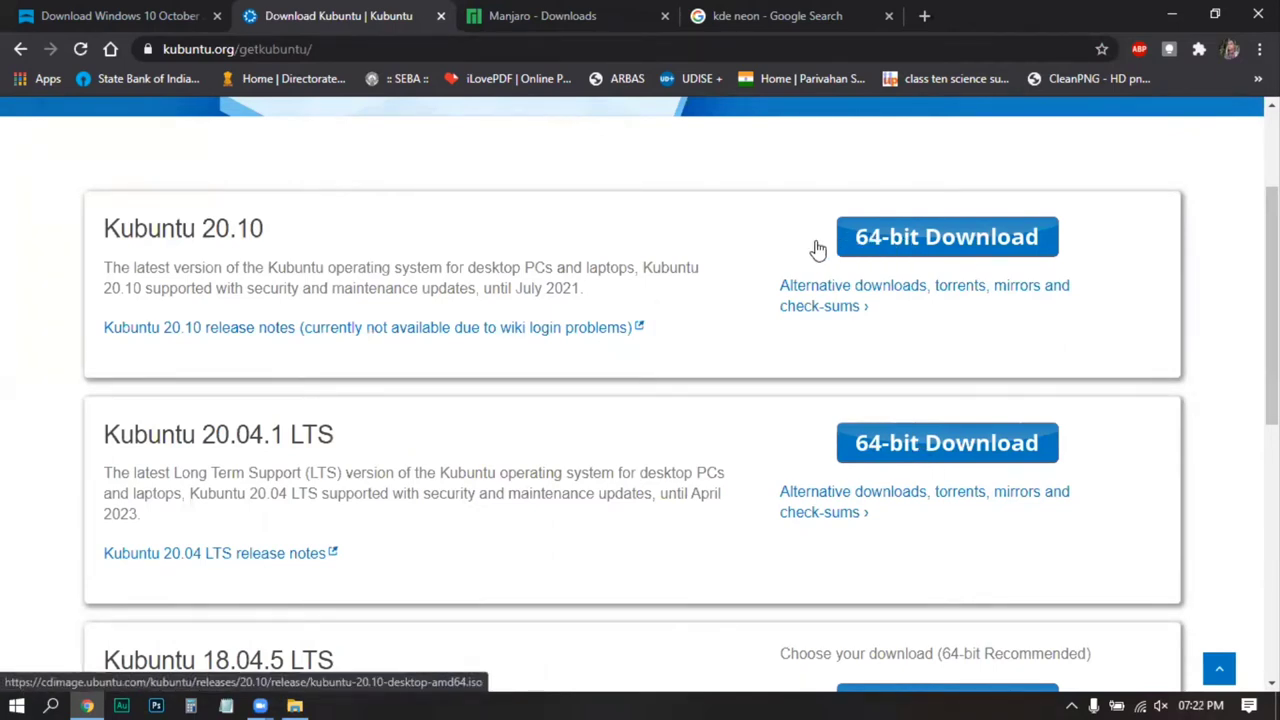
click(885, 453)
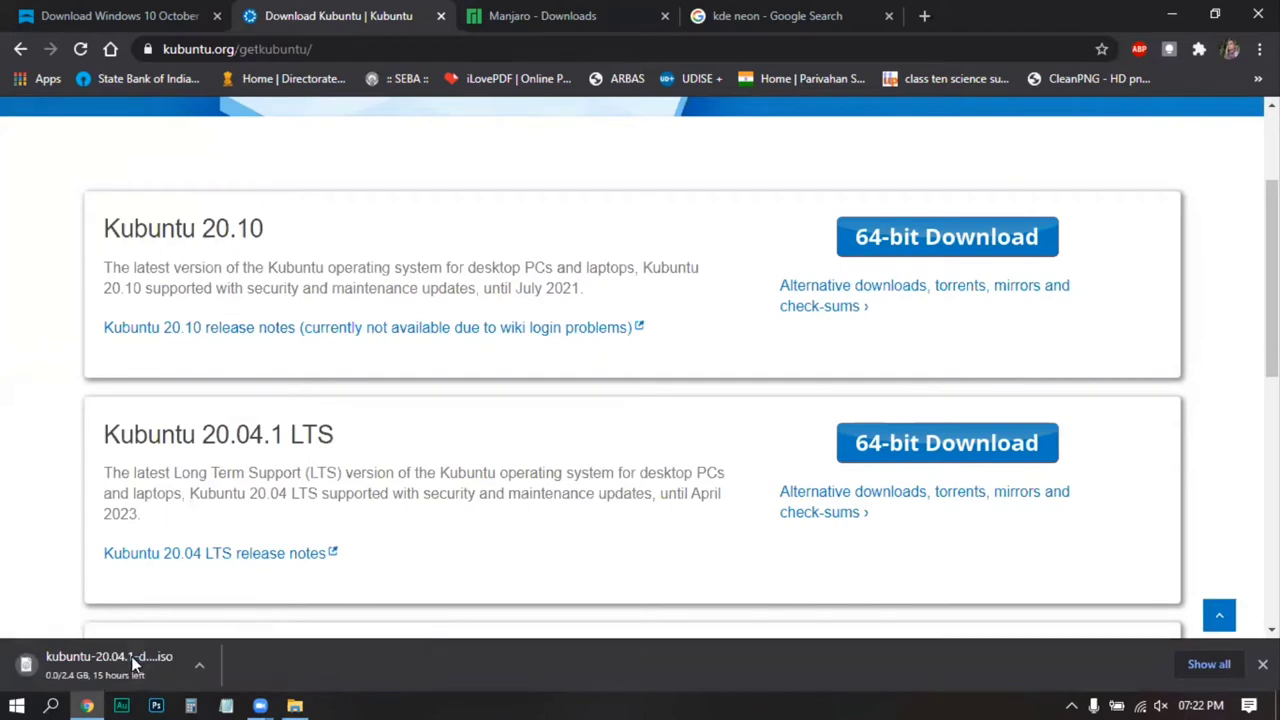
click(198, 668)
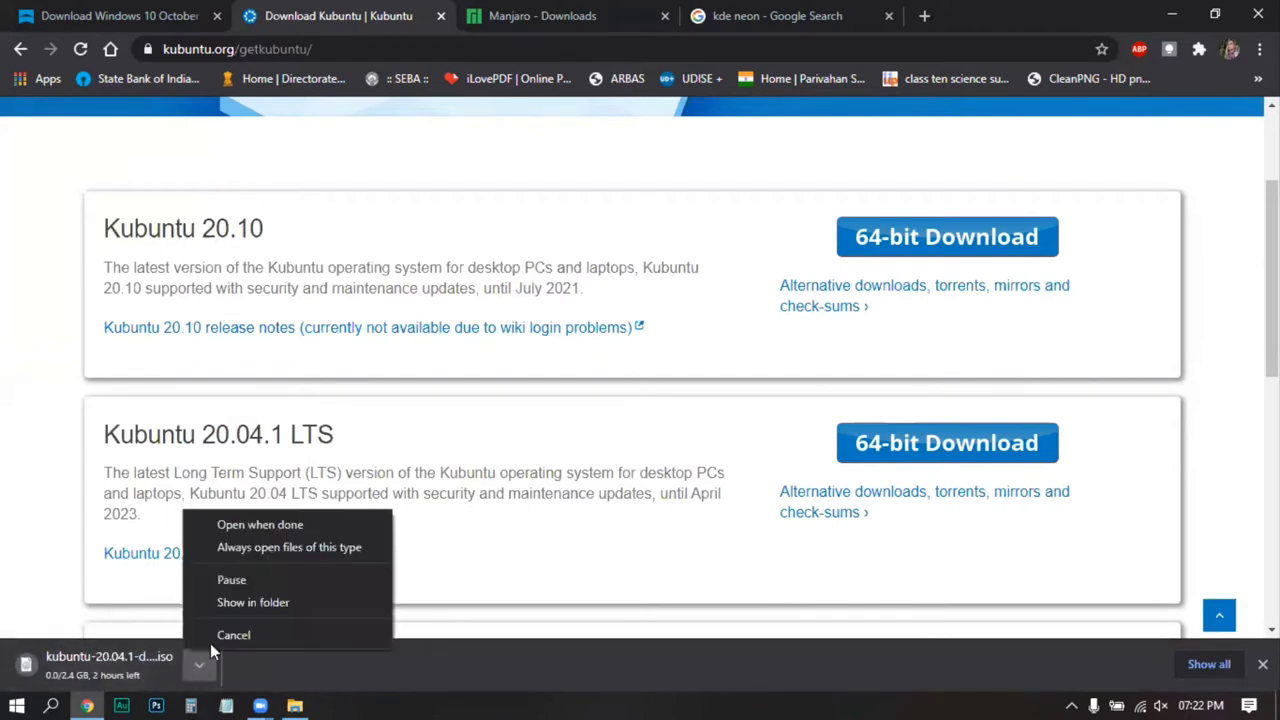
click(226, 631)
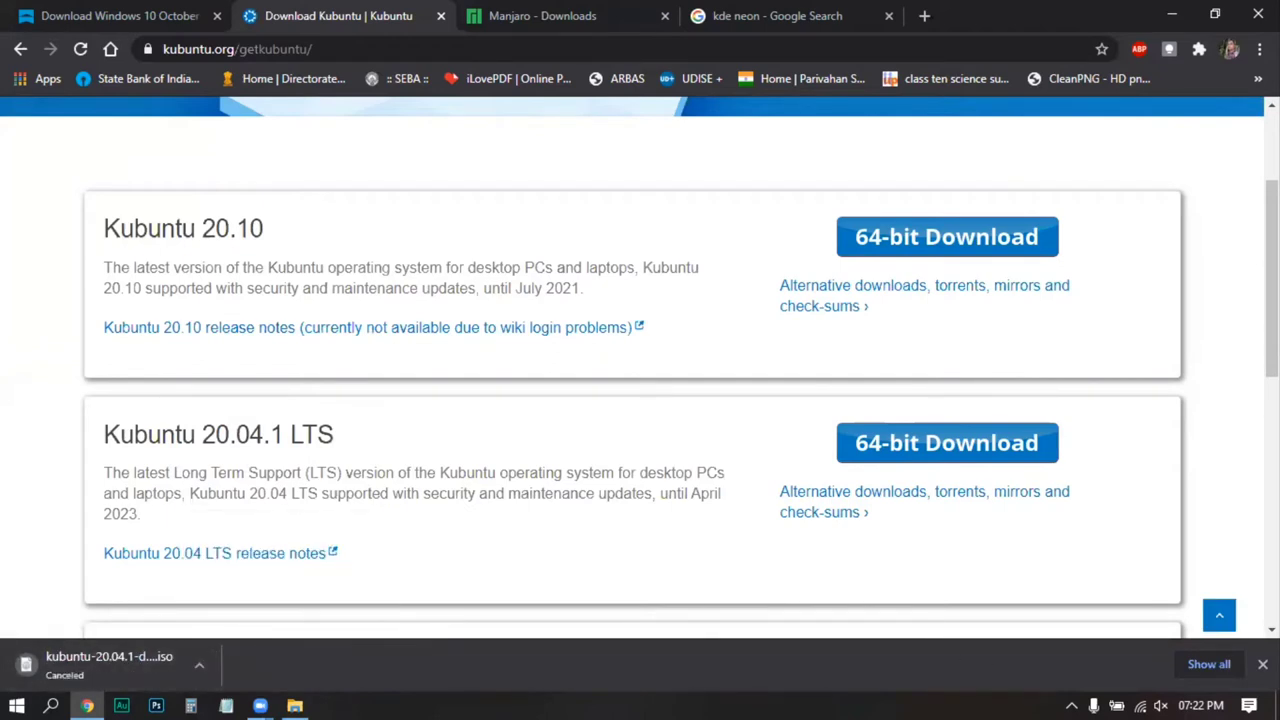
click(1262, 664)
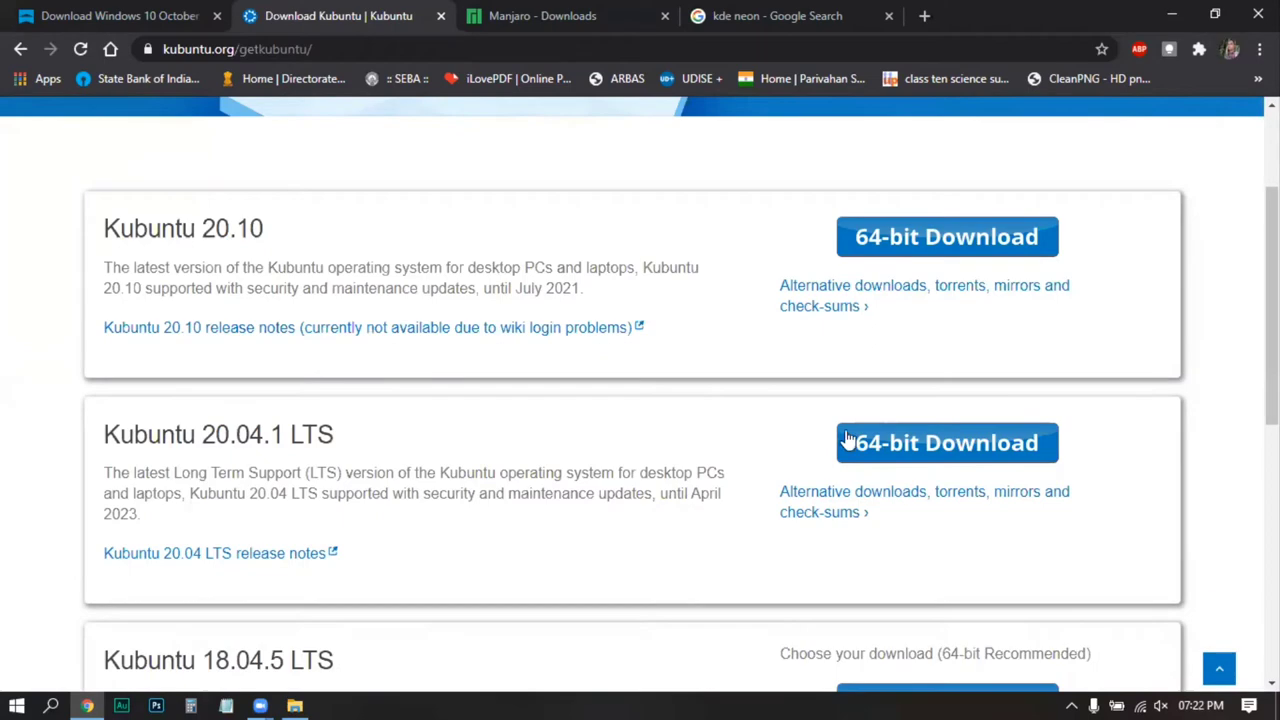
Step: Close the Kubuntu tab and open Manjaro's KDE Plasma 20.2 downloads page
click(441, 17)
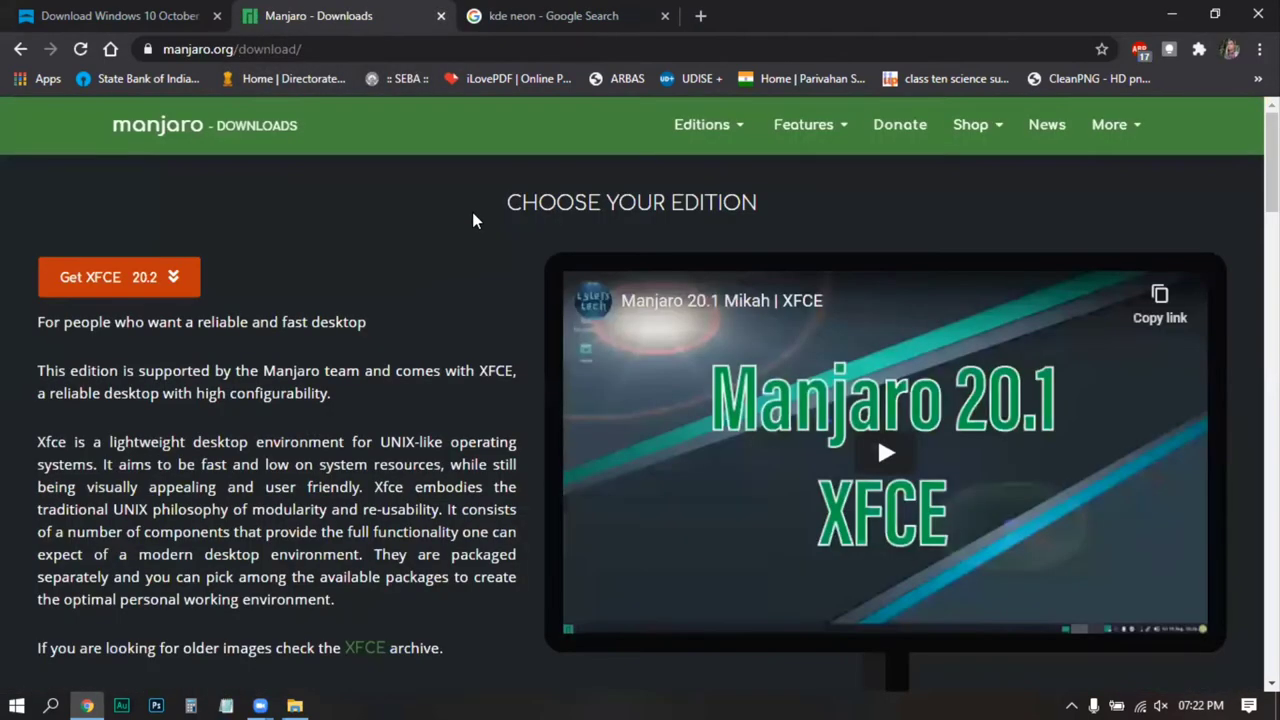
scroll(279, 295, down, 6)
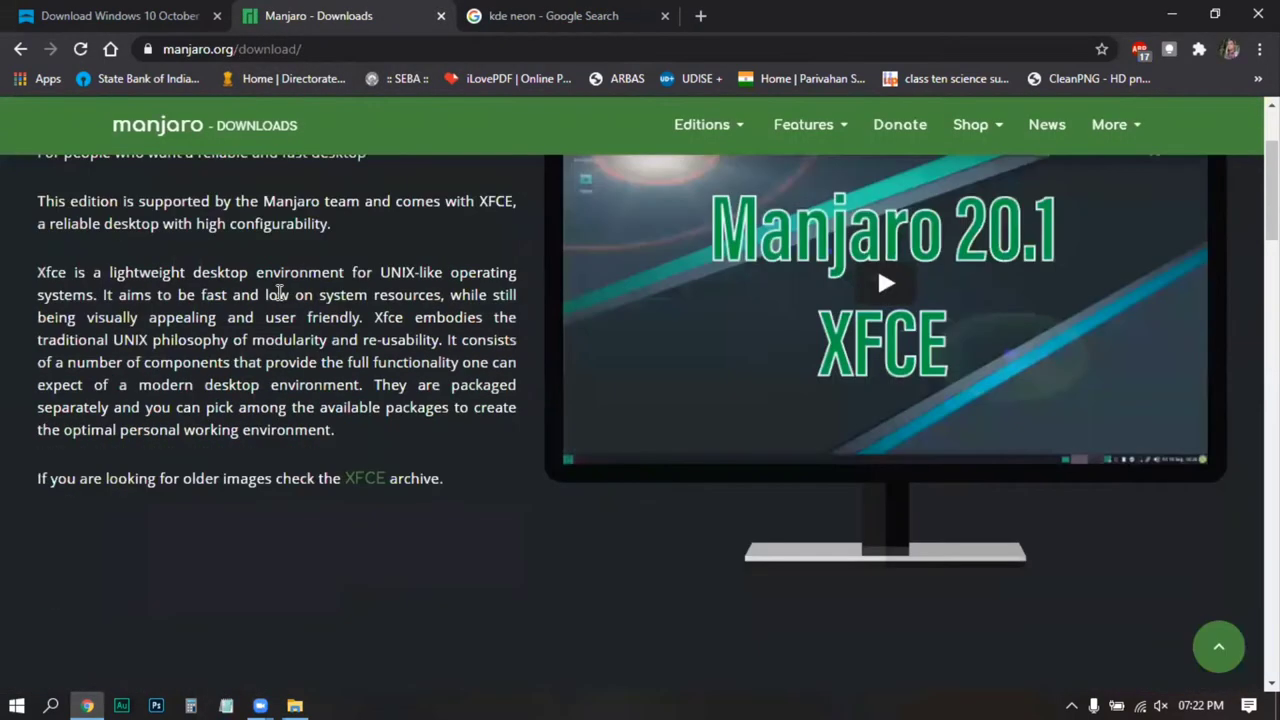
scroll(279, 292, down, 2)
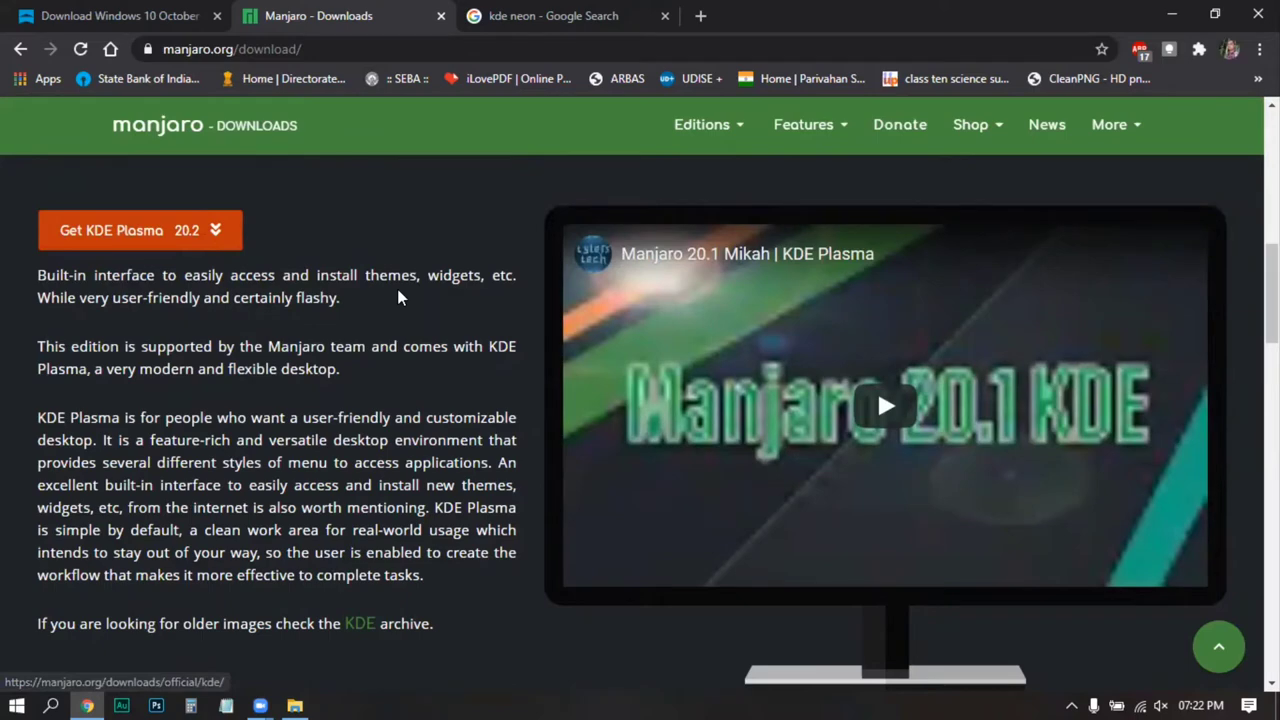
scroll(390, 296, up, 5)
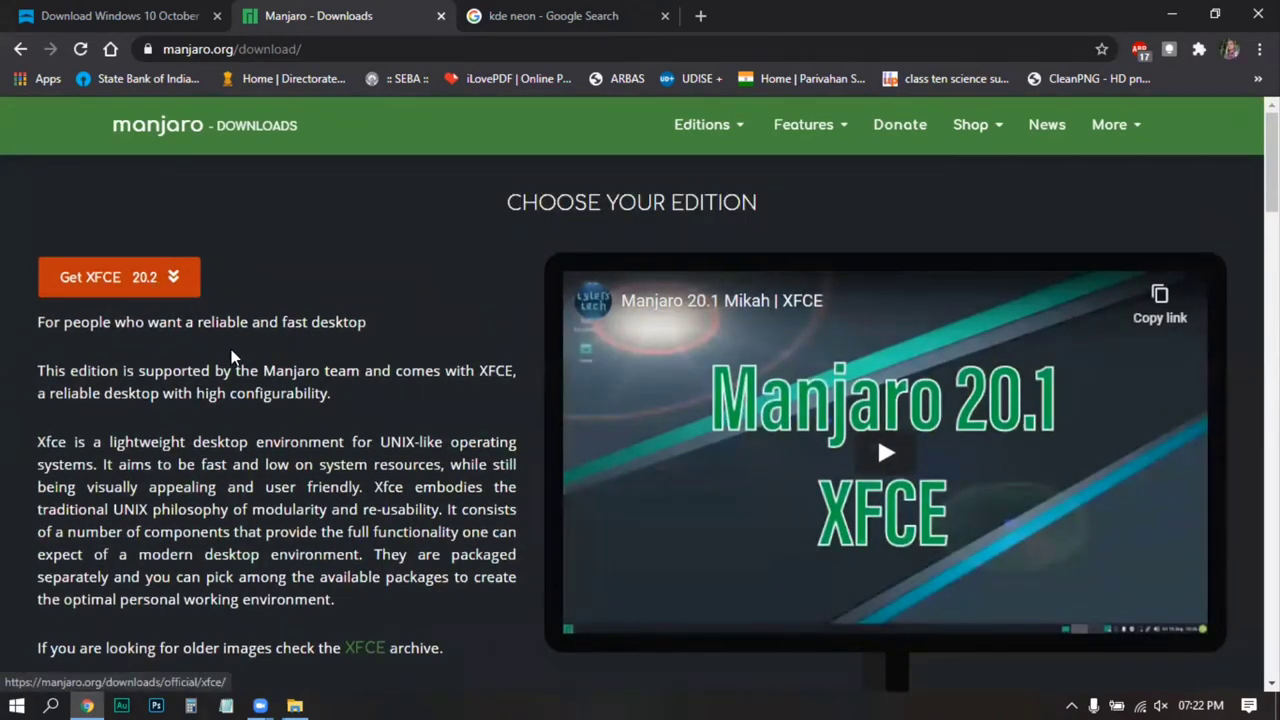
scroll(231, 356, down, 3)
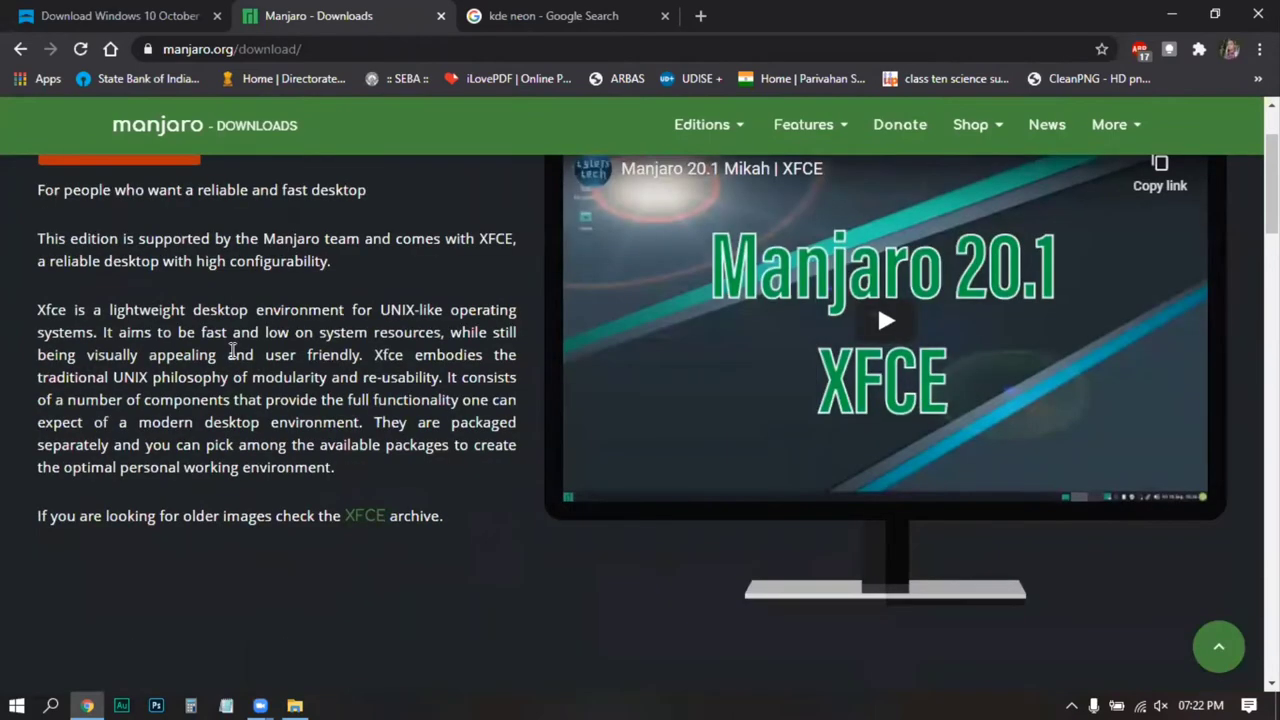
scroll(231, 350, up, 2)
scroll(232, 352, up, 1)
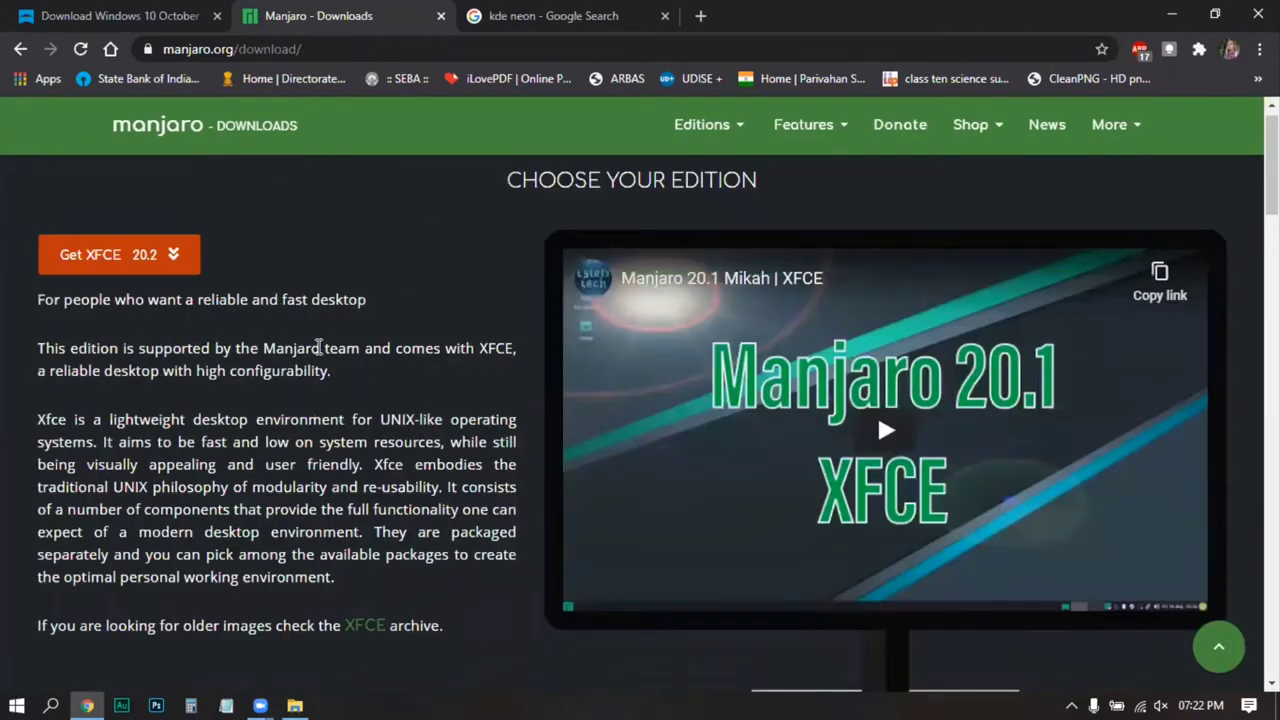
scroll(318, 346, down, 6)
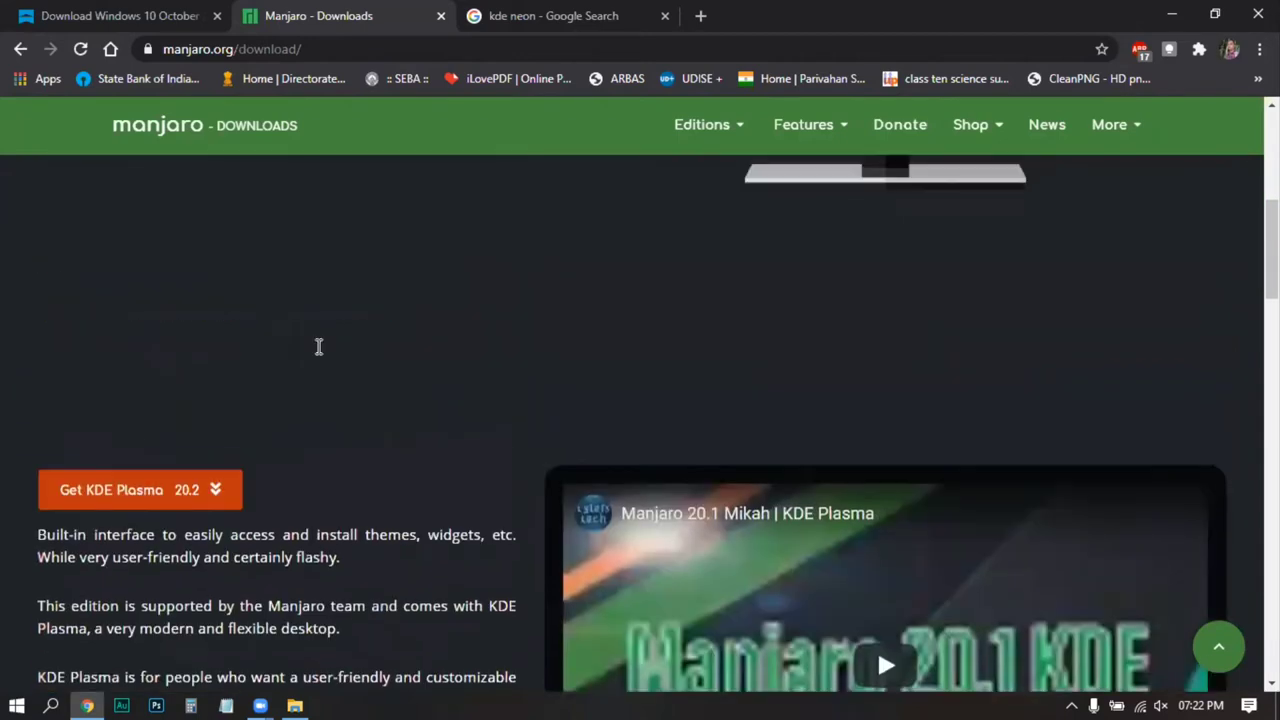
click(212, 479)
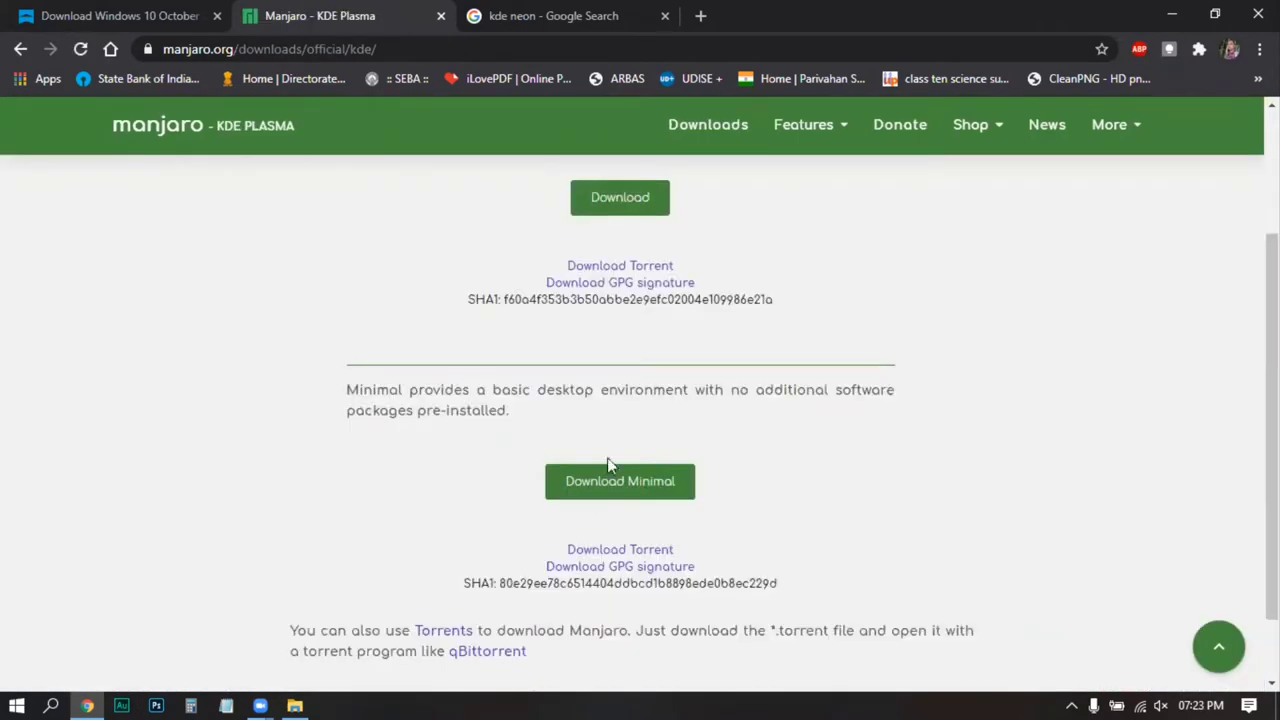
Step: Start the manjaro-kde-20.2-minimal ISO download, cancel it and switch to the kde neon results
click(606, 492)
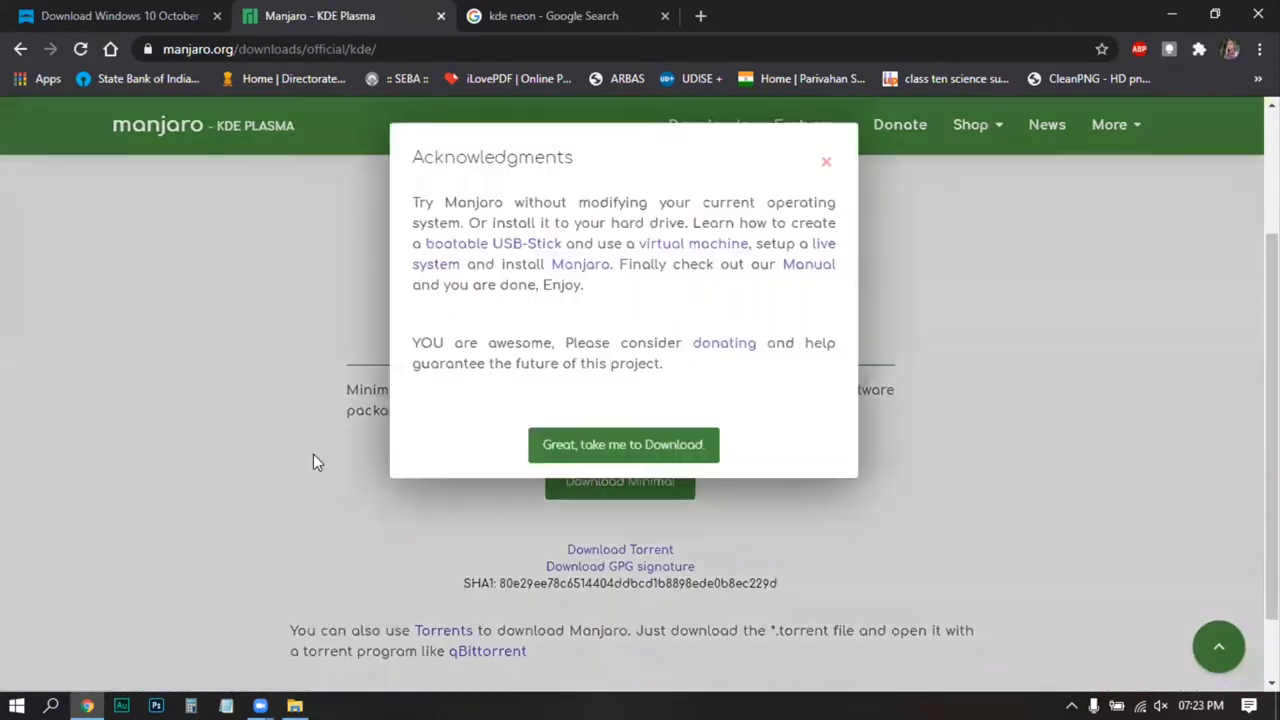
click(651, 448)
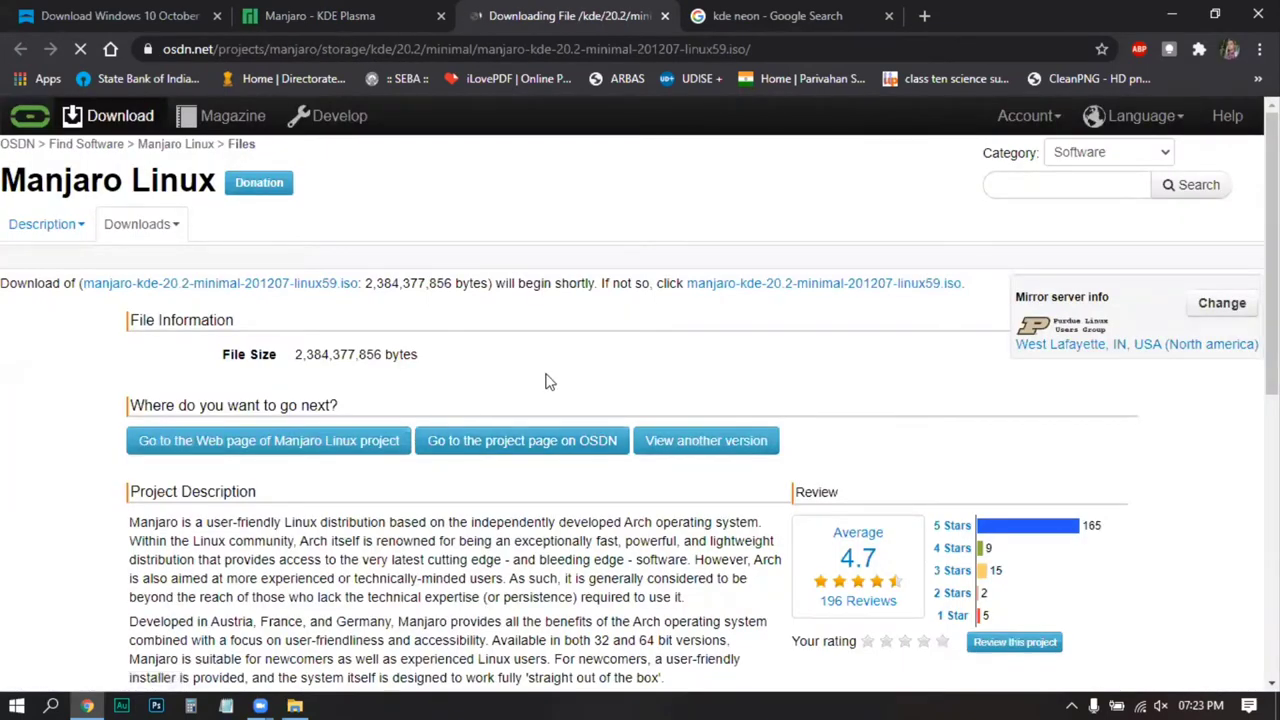
click(722, 286)
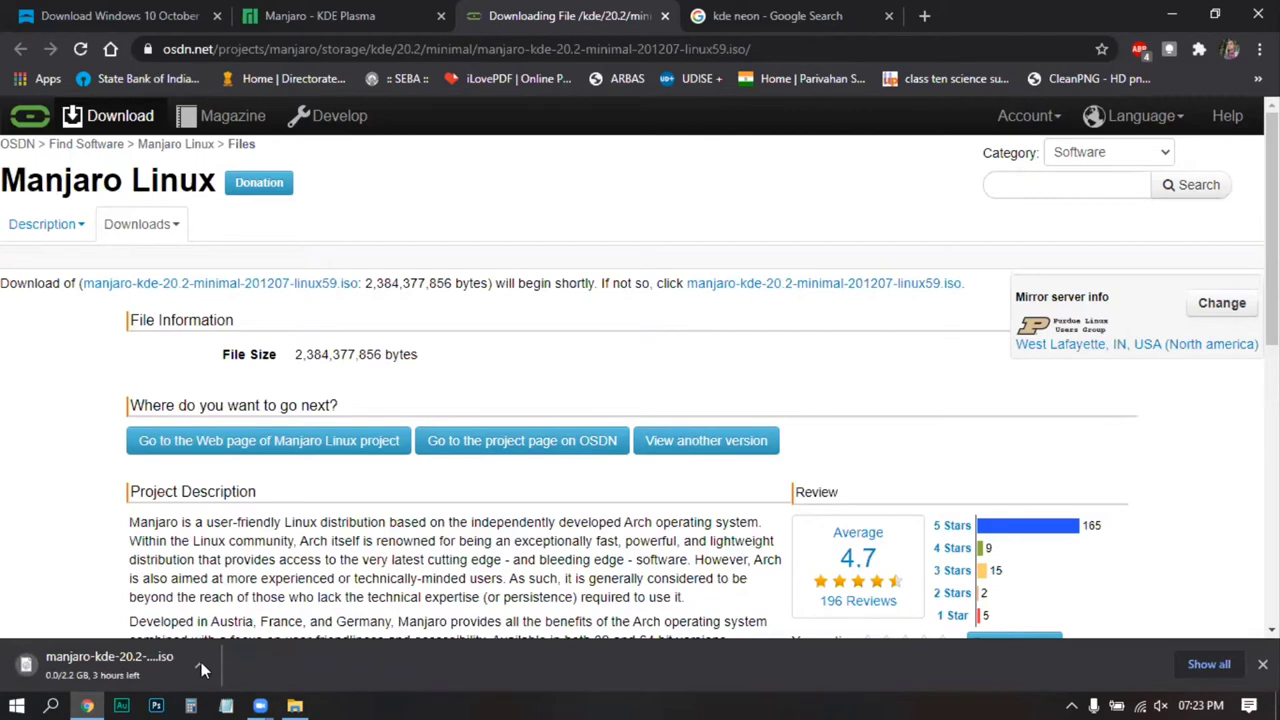
click(200, 664)
key(Return)
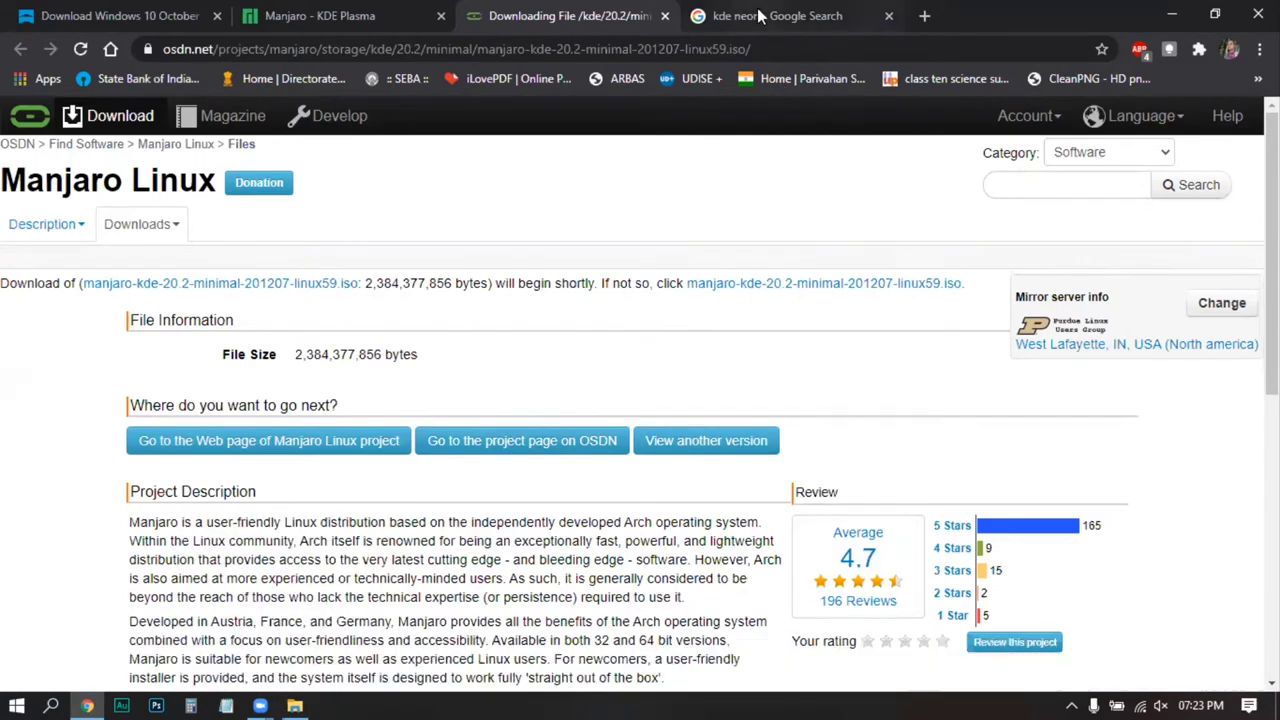
click(760, 16)
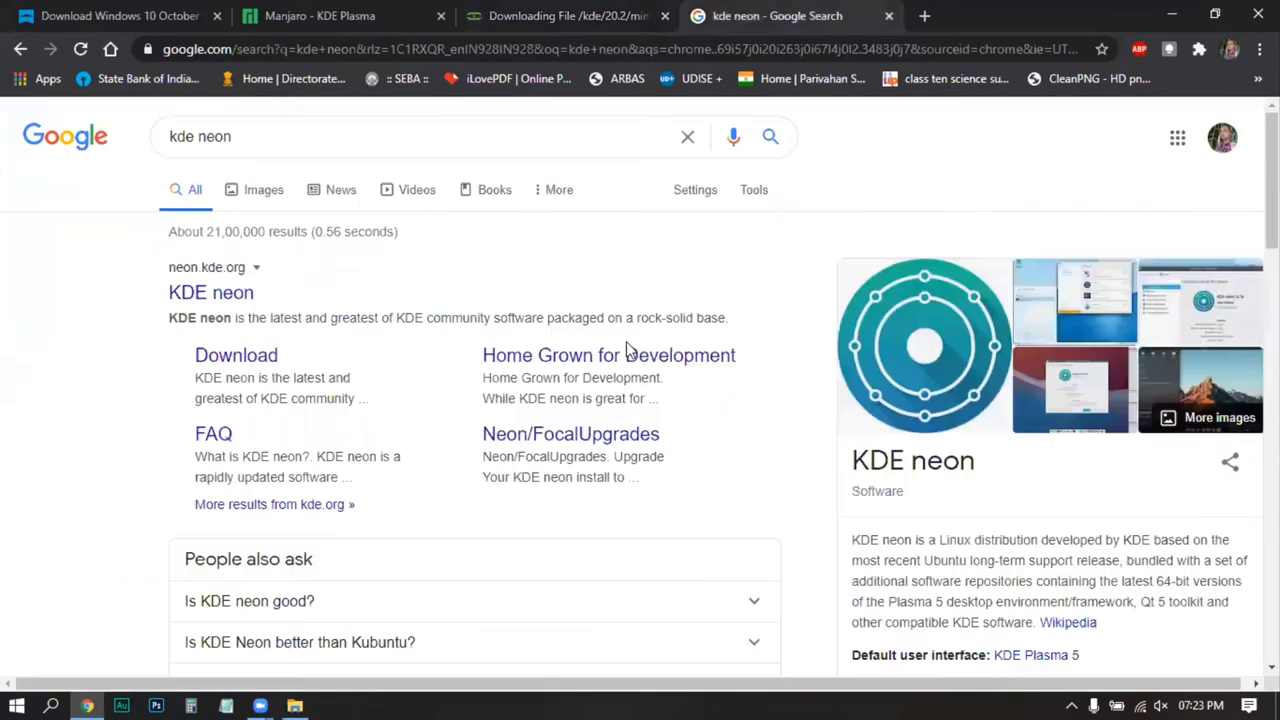
click(247, 364)
scroll(628, 447, down, 2)
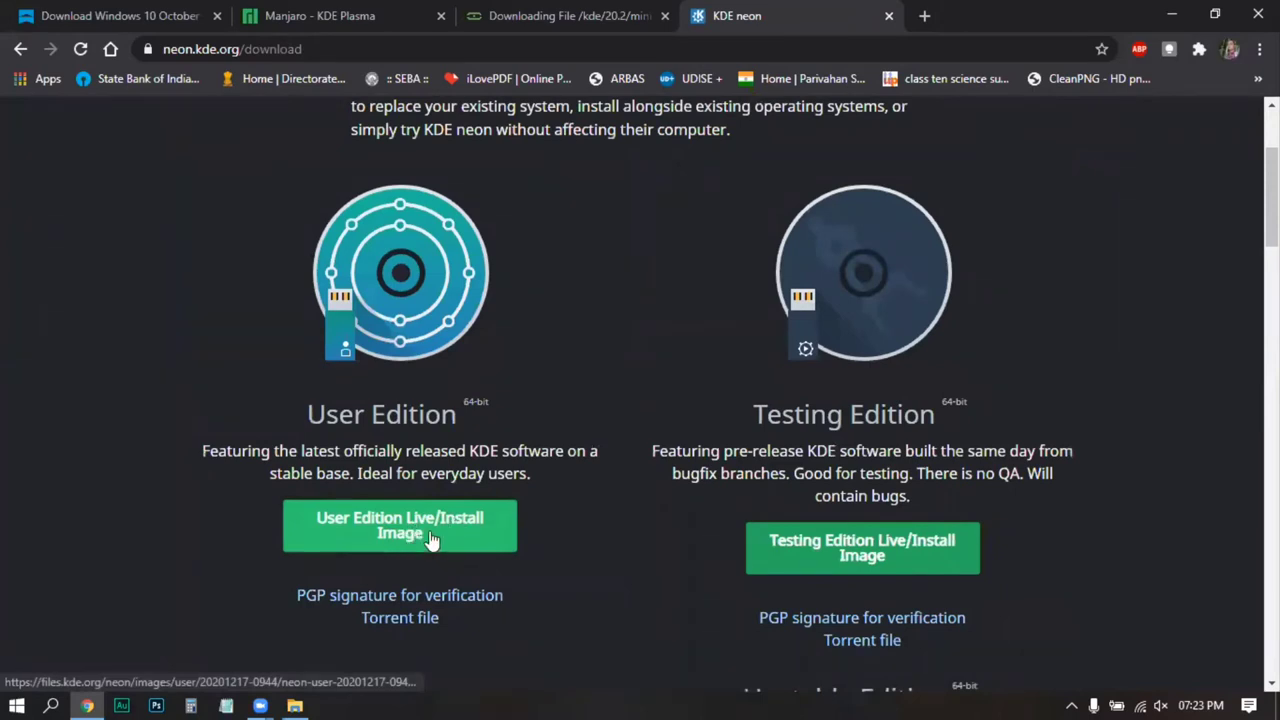
click(421, 540)
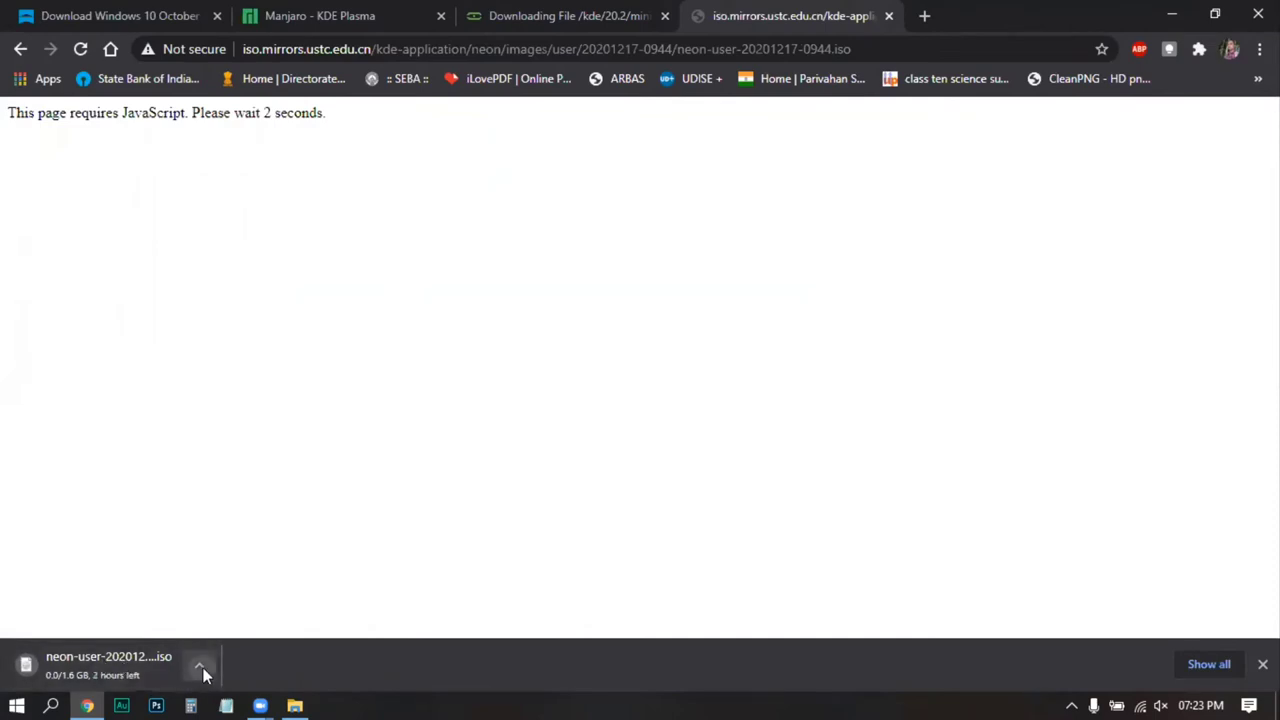
click(200, 668)
click(204, 632)
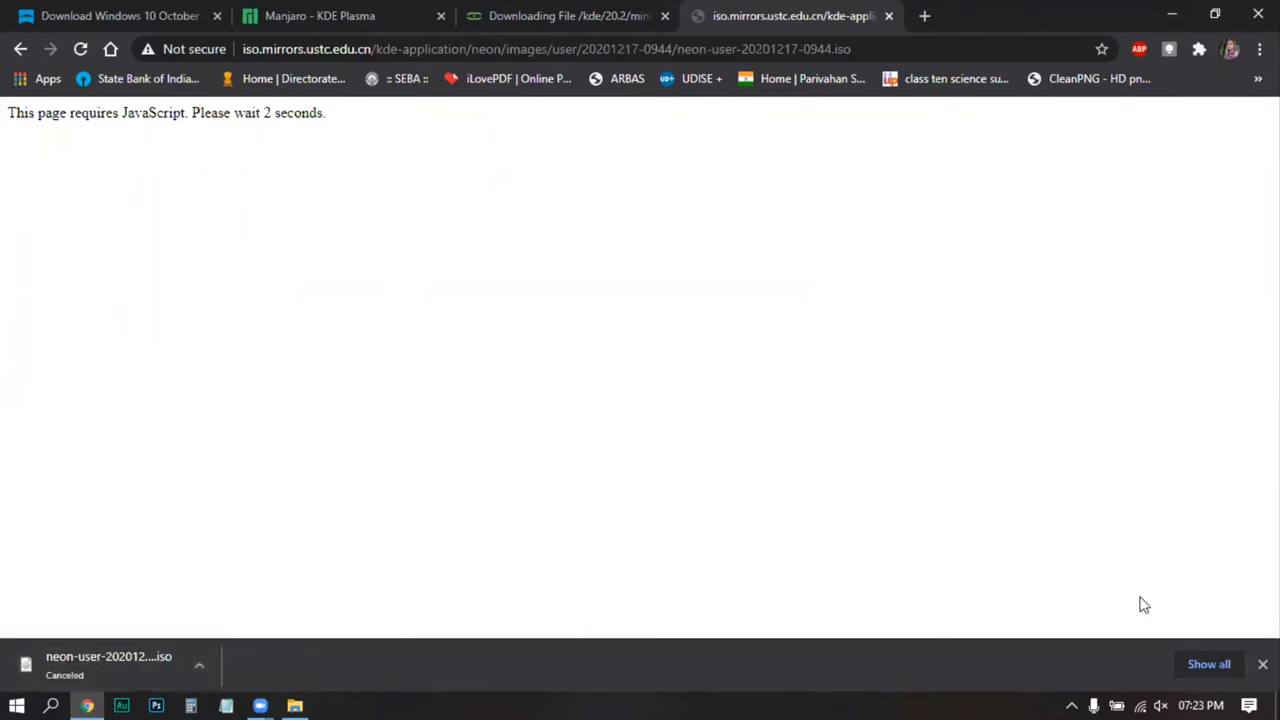